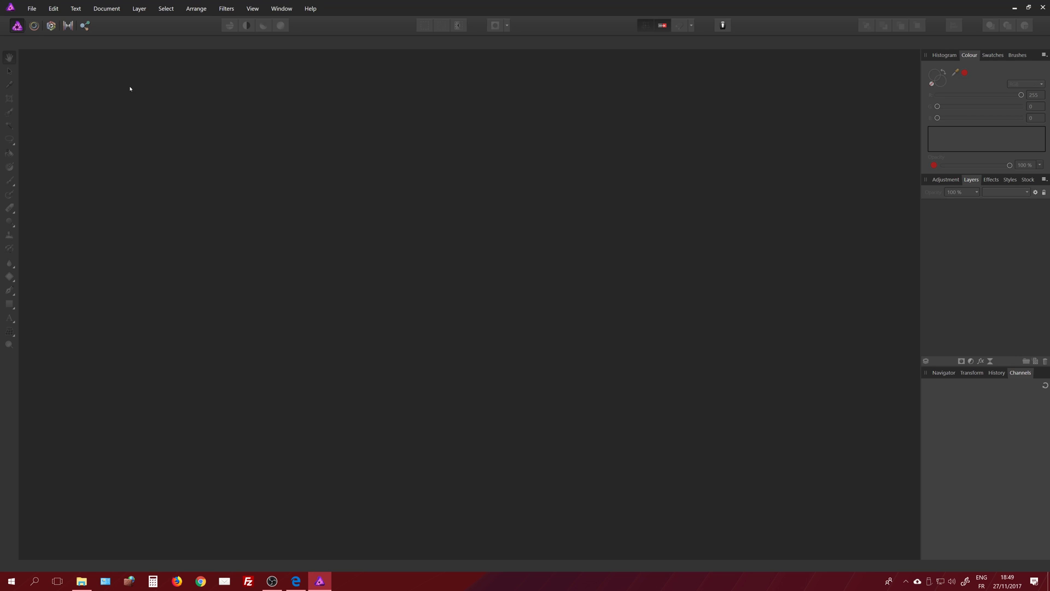
Start a New HDR Merge and add the three CR2 exposures from the tutorial's SOURCE folder
click(32, 8)
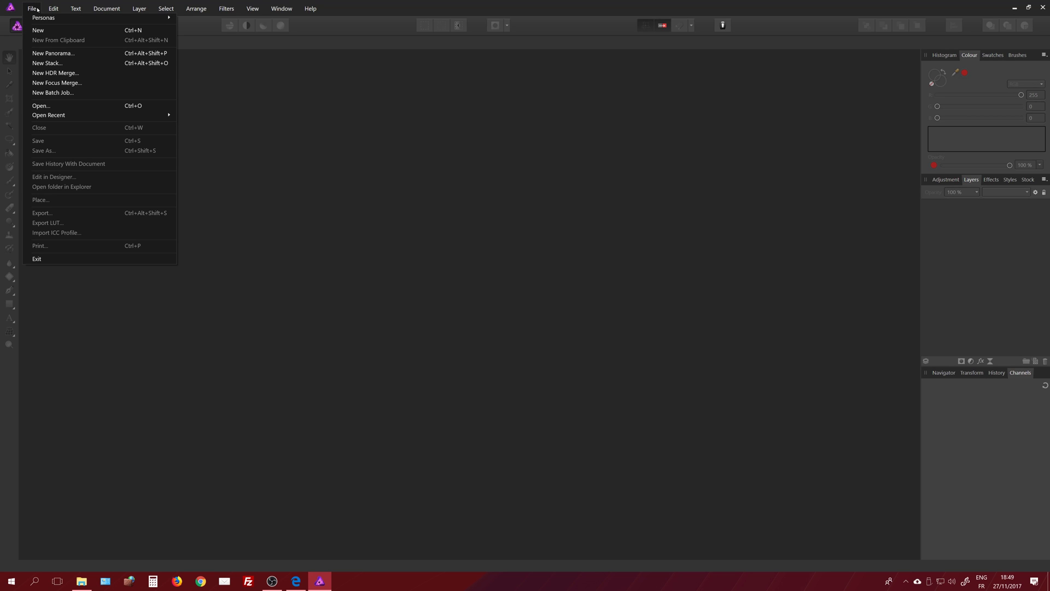
click(54, 73)
click(538, 303)
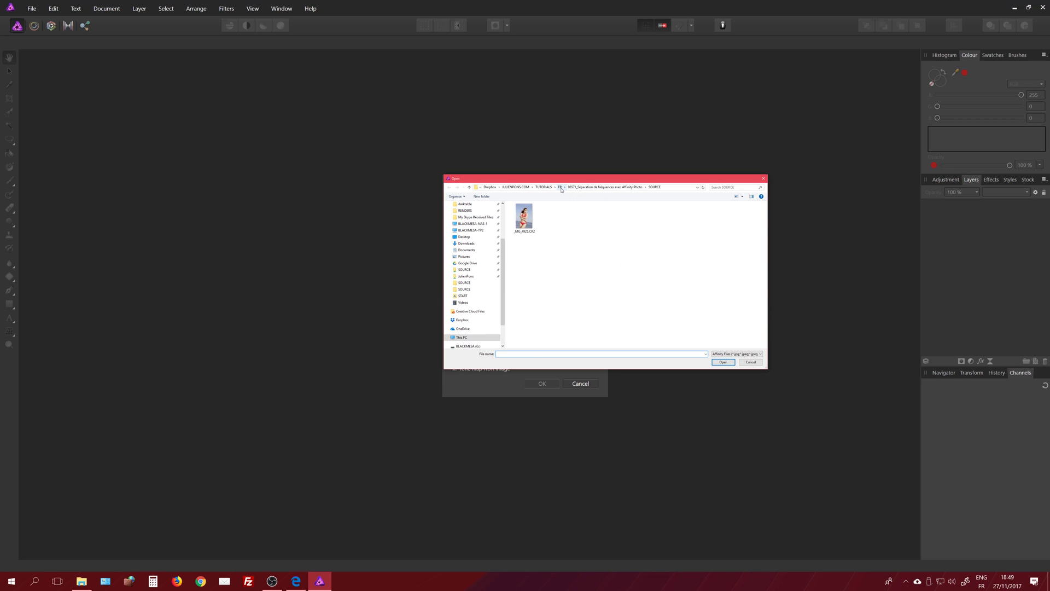
click(560, 187)
double_click(544, 243)
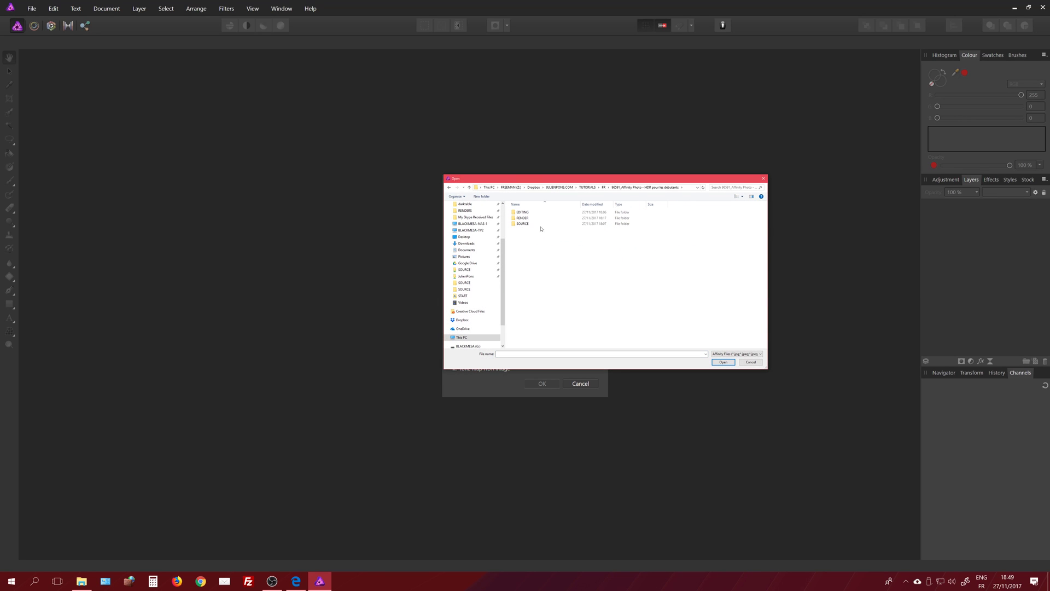
double_click(536, 224)
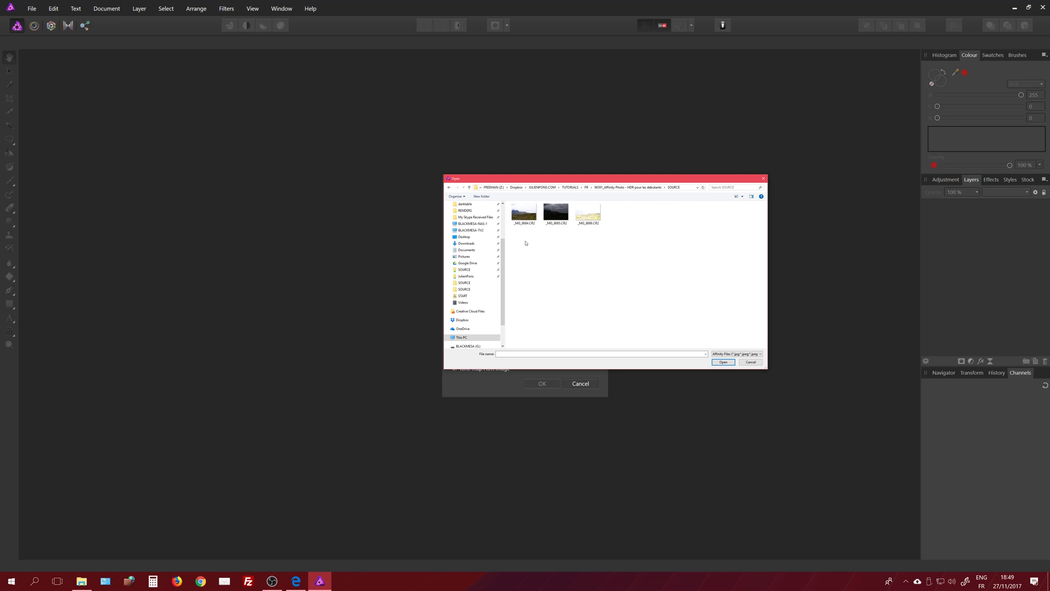
drag(526, 243, 623, 203)
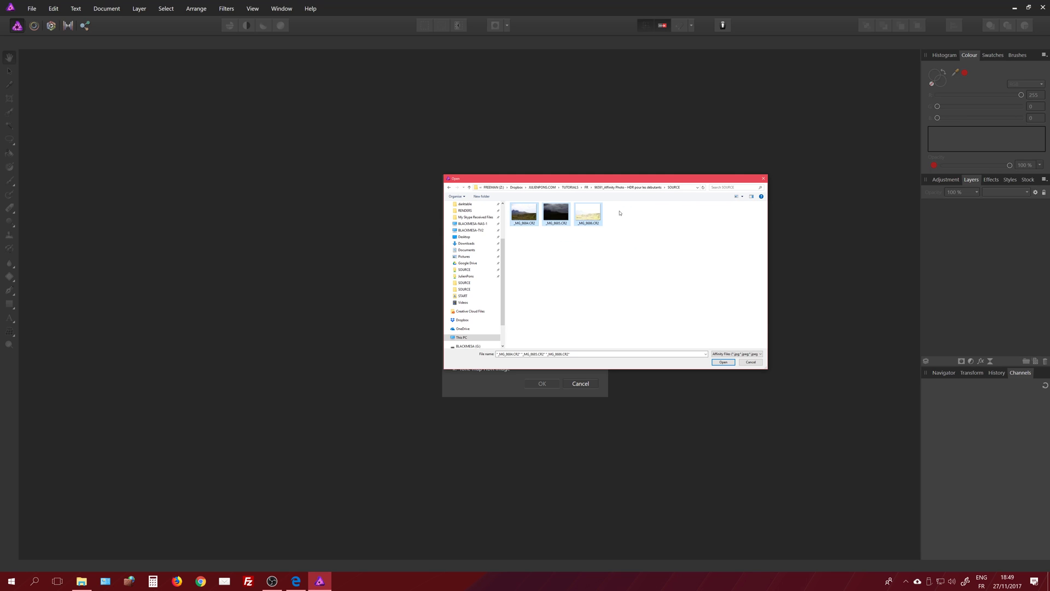
click(725, 363)
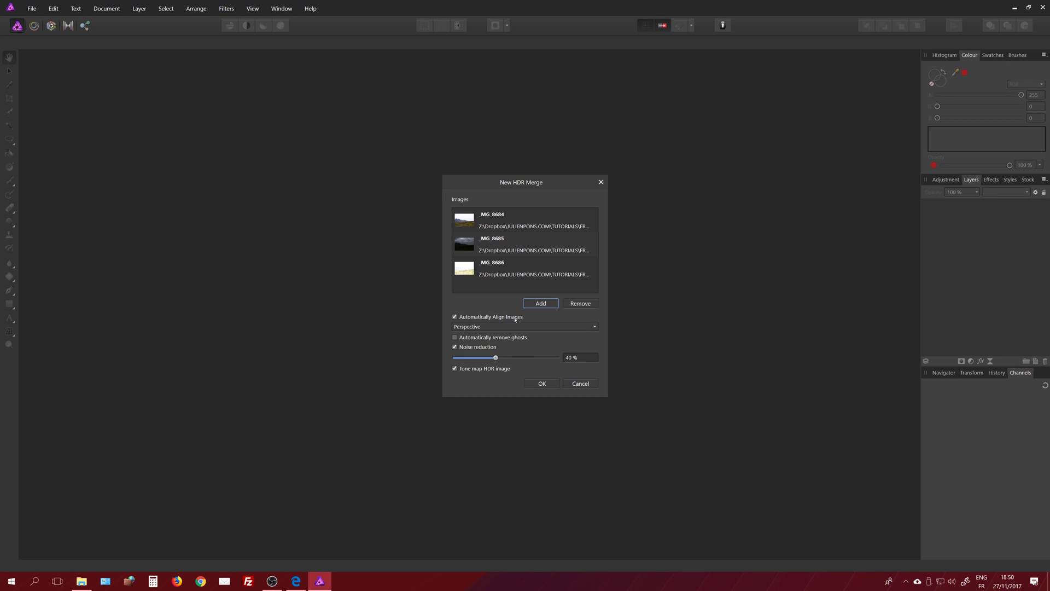
Enable automatic ghost removal and merge _MG_8684, _MG_8685 and _MG_8686 into a 32-bit HDR image
click(454, 337)
click(541, 383)
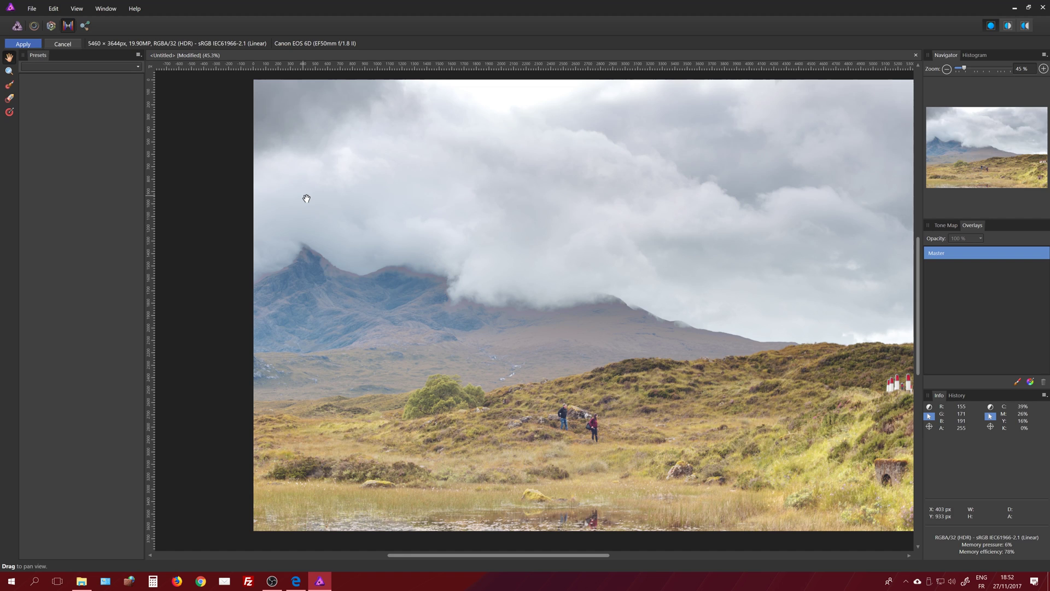
Float the Tone Map panel, lengthen it so every section shows, and dock it on the left
click(946, 225)
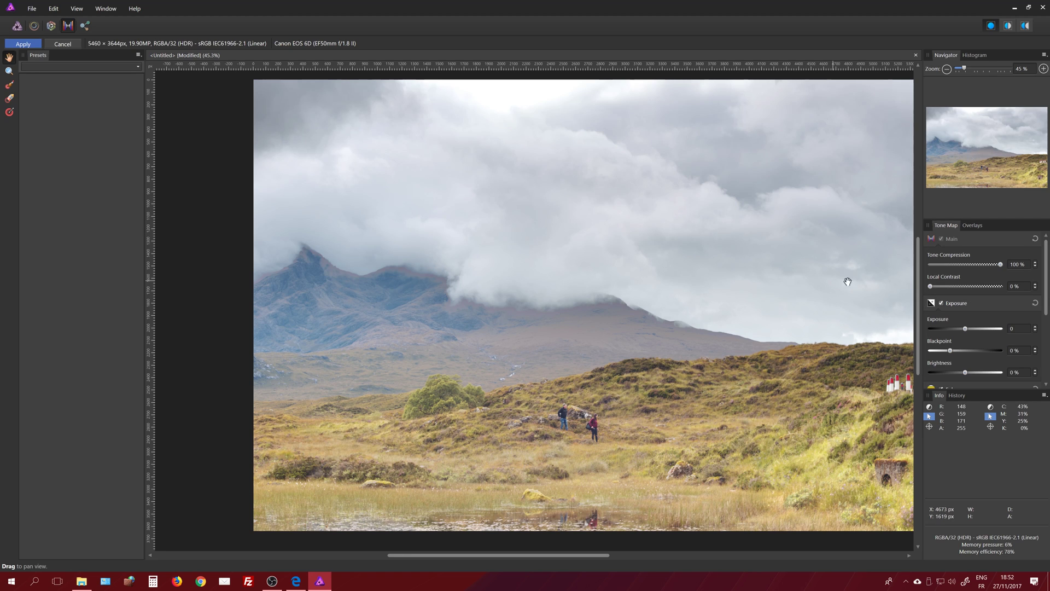
drag(952, 230, 798, 117)
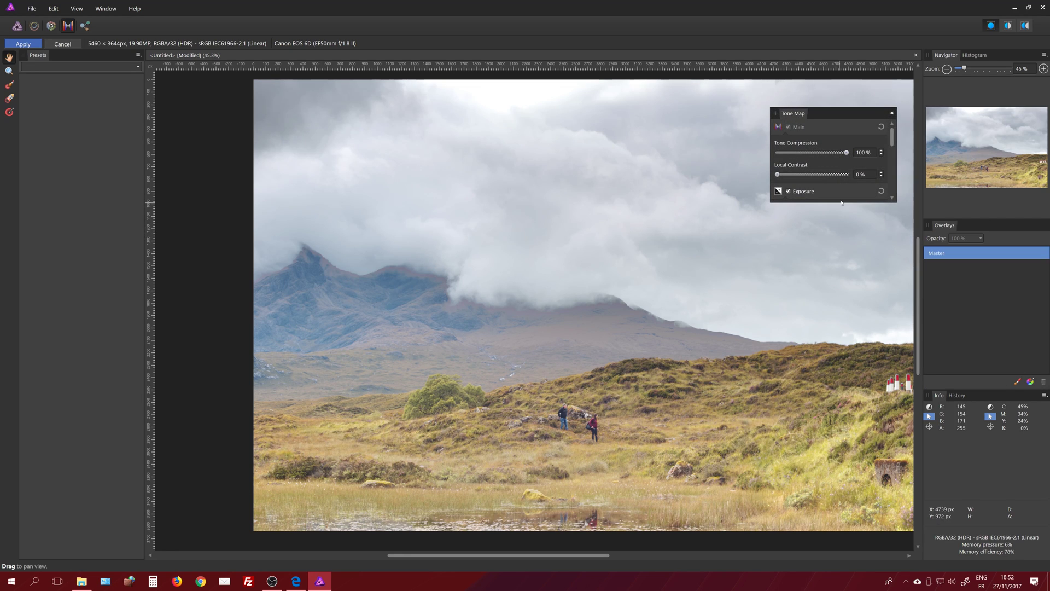
drag(853, 200, 854, 485)
drag(857, 114, 866, 55)
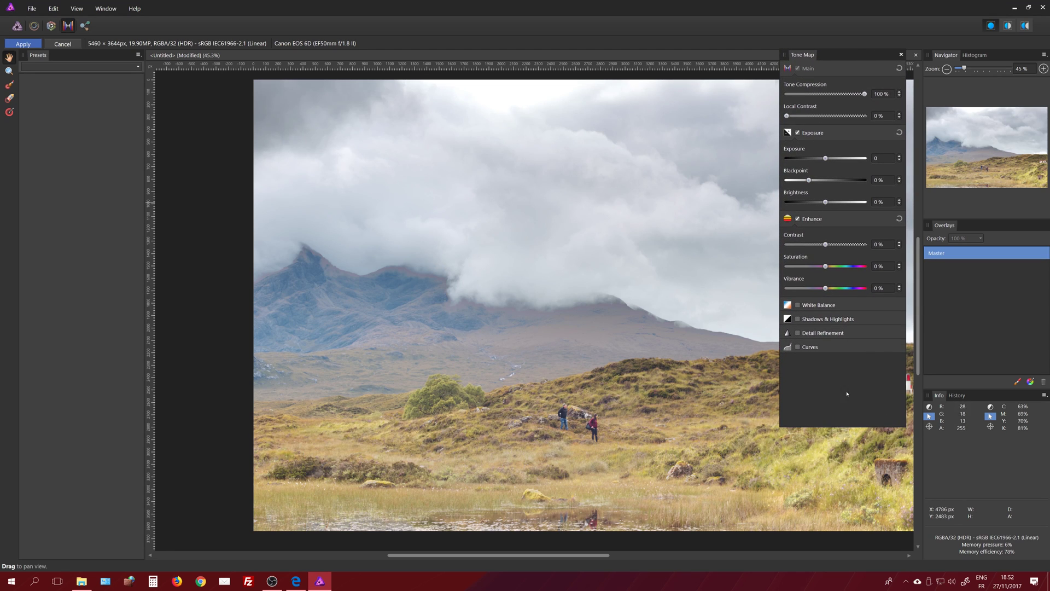
drag(844, 428, 843, 455)
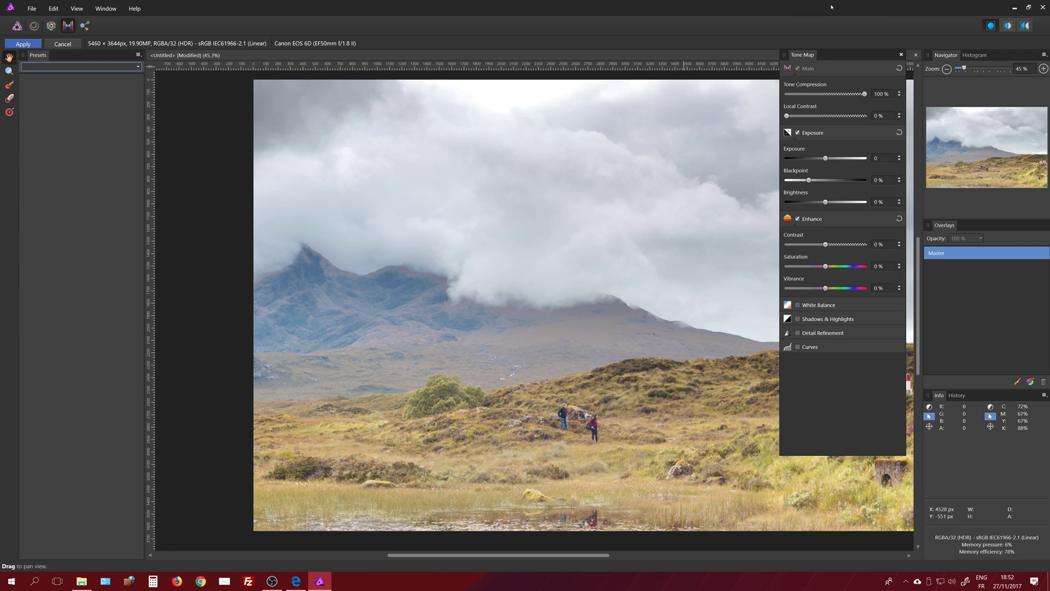
drag(810, 55, 82, 92)
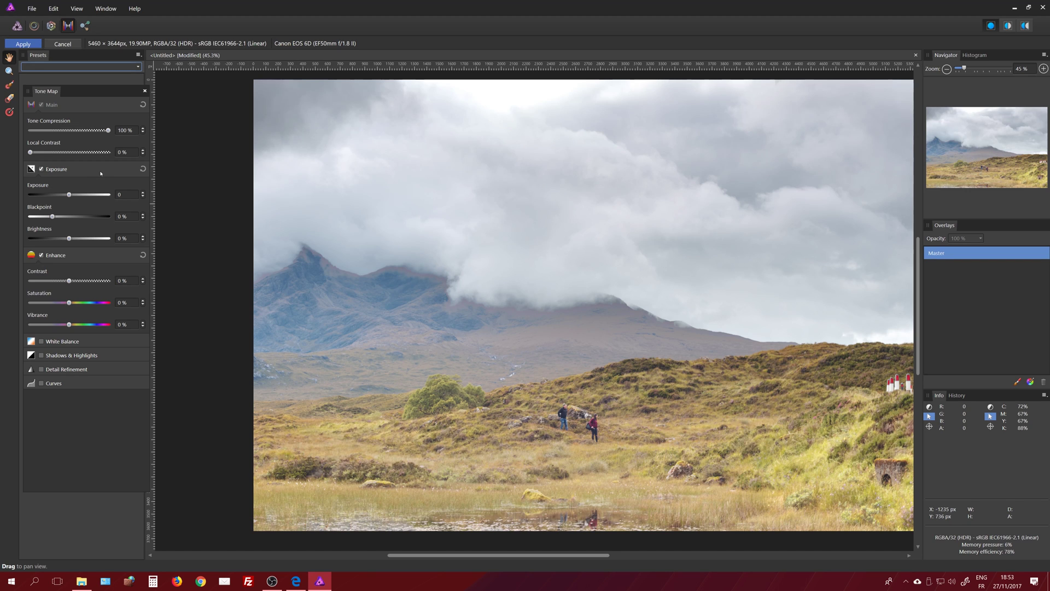
Tone map with Local Contrast 44% and Shadows & Highlights Highlights at -36%, then apply
drag(31, 152, 64, 152)
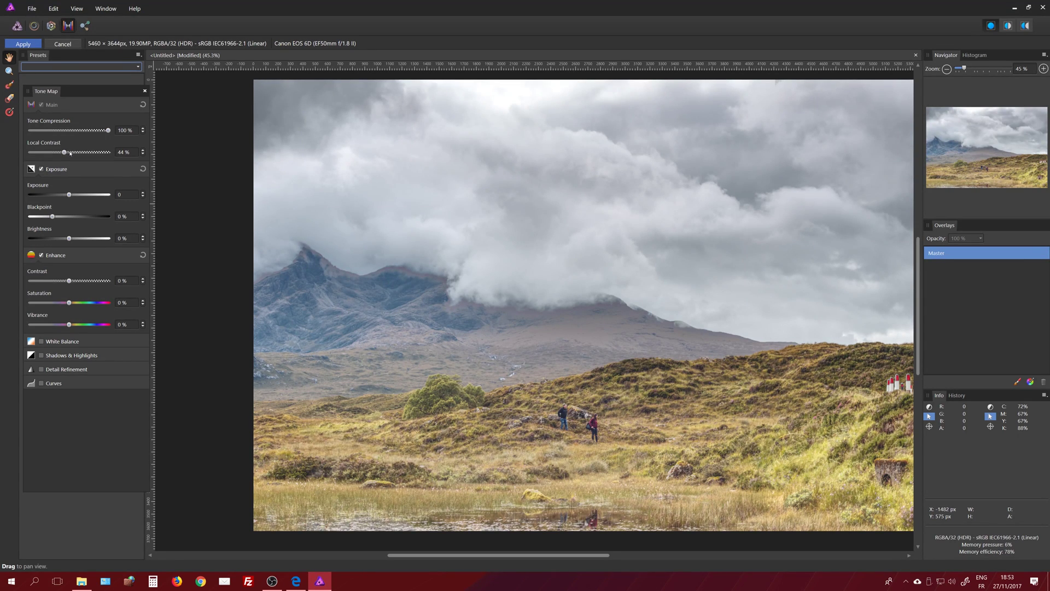
click(41, 356)
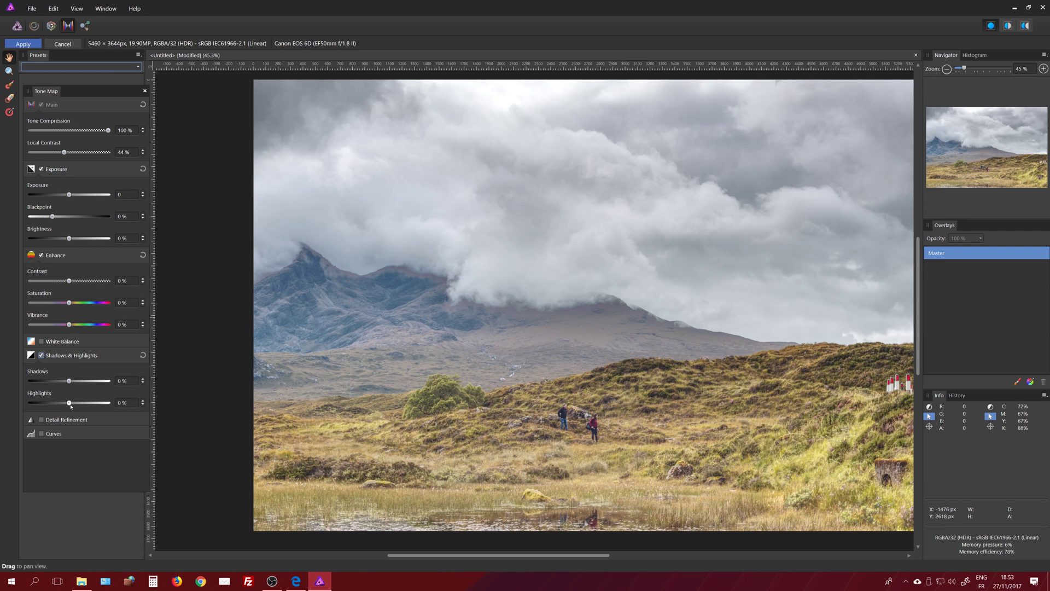
drag(69, 405, 55, 405)
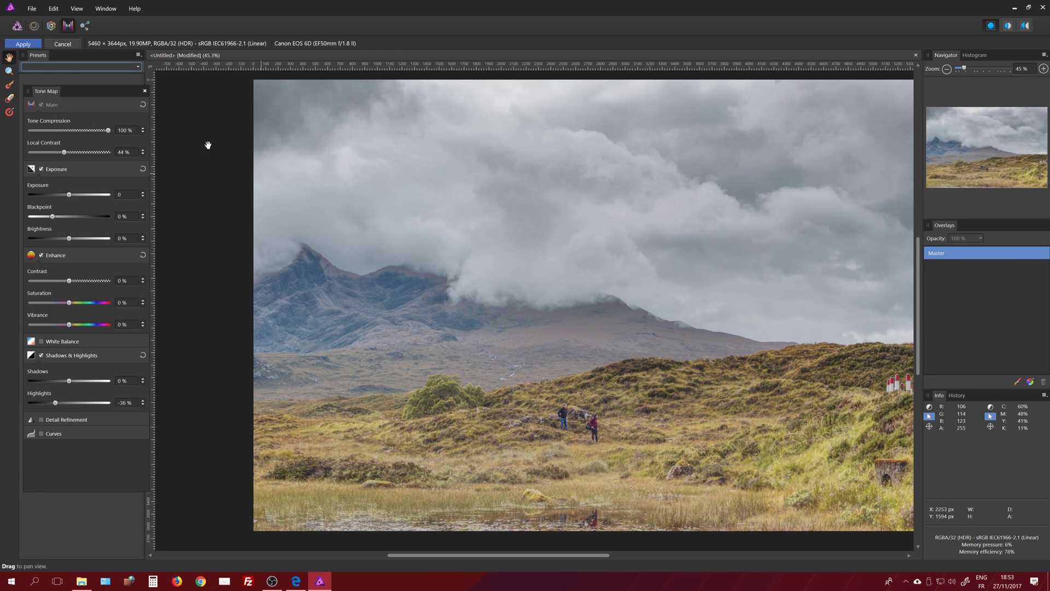
click(23, 44)
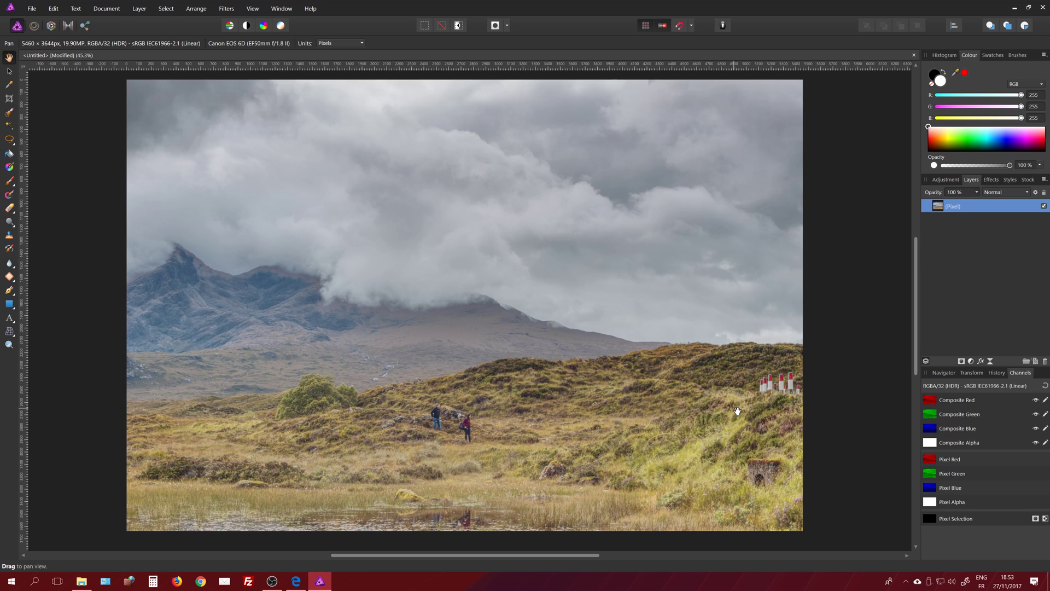
Zoom in on the two hikers on the hillside and switch to the Freehand Selection tool
click(9, 344)
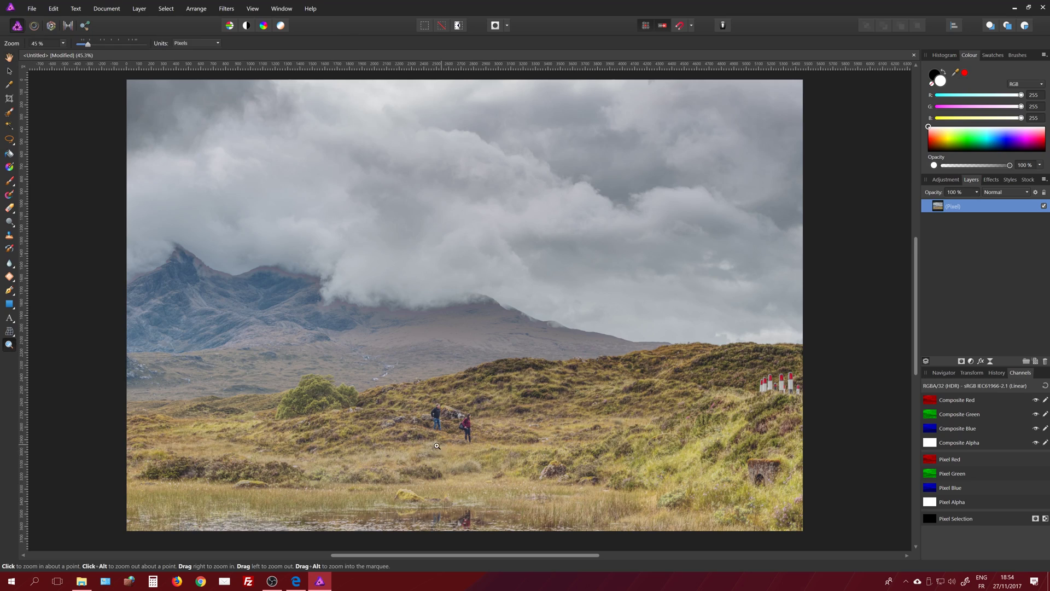
drag(437, 446, 550, 372)
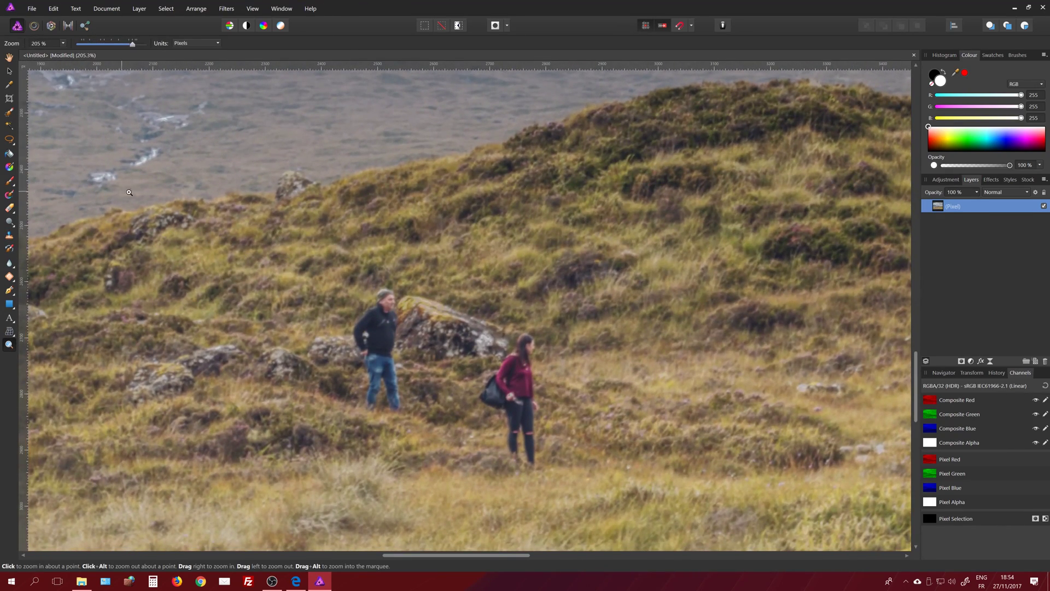
key(l)
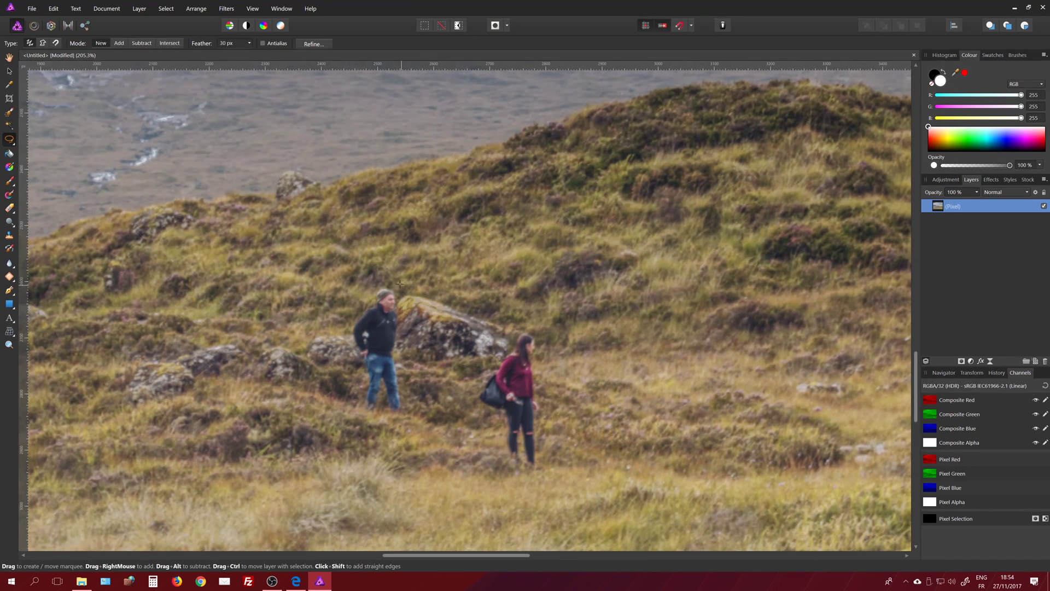
Lasso the man, check the selection in Quick Mask, and remove him with Edit > Inpaint
mouse_move(352, 361)
mouse_down()
mouse_move(371, 424)
mouse_move(399, 420)
mouse_move(410, 404)
mouse_move(410, 319)
mouse_up()
key(q)
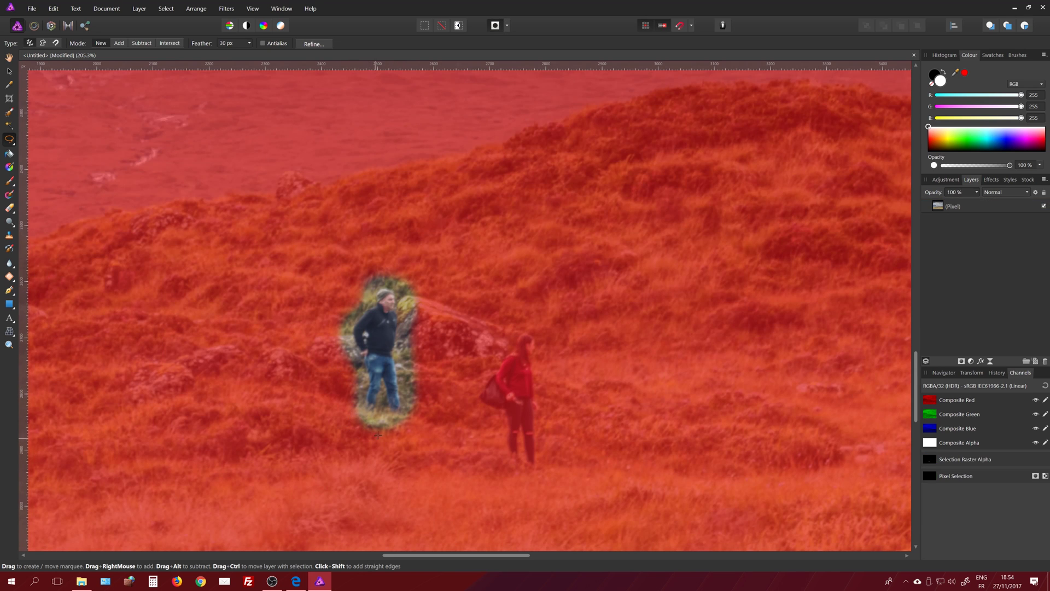
key(q)
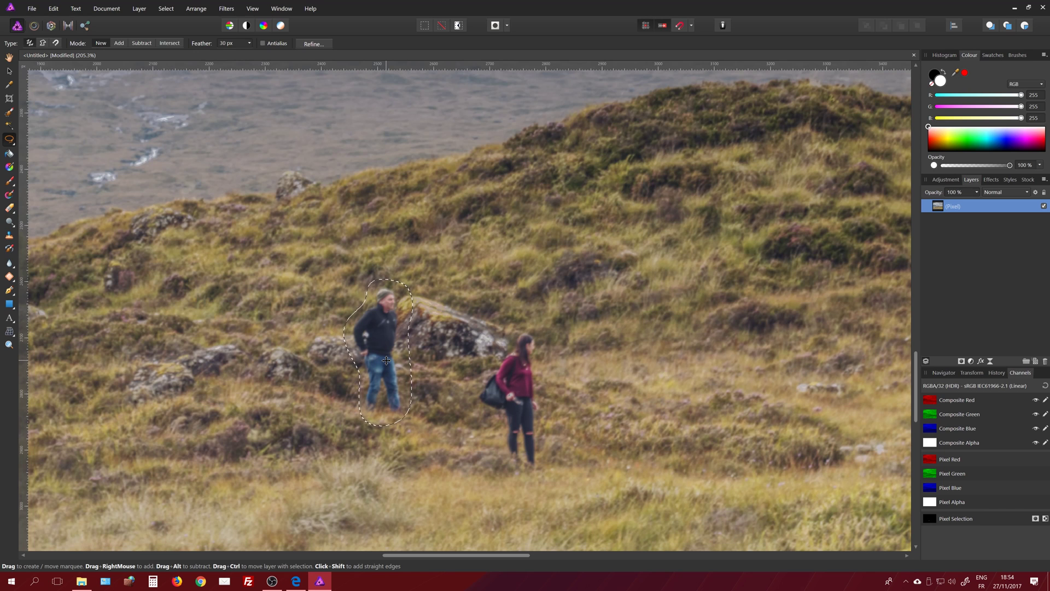
click(53, 9)
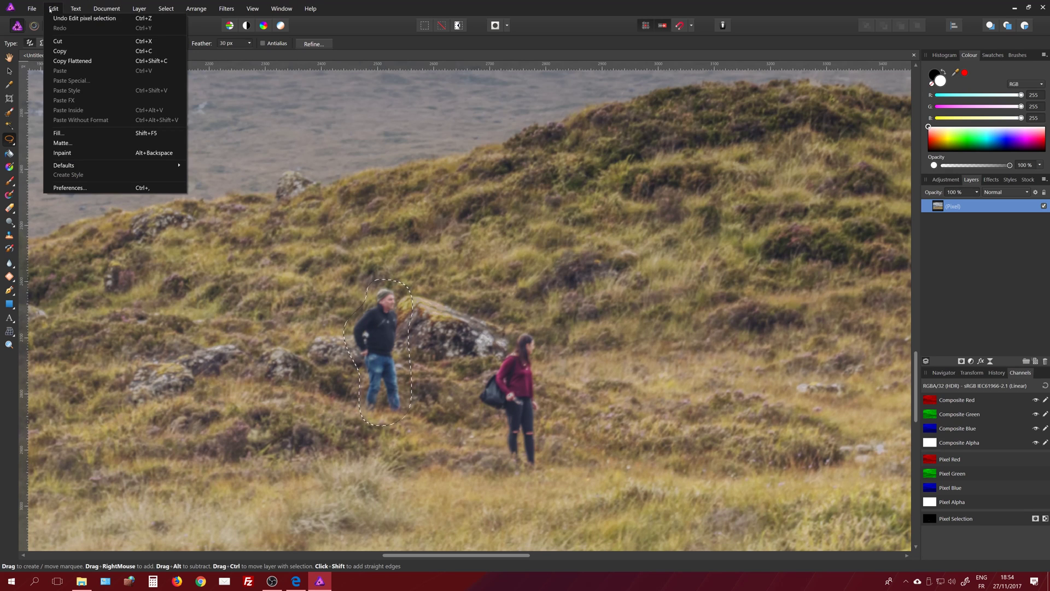
click(101, 154)
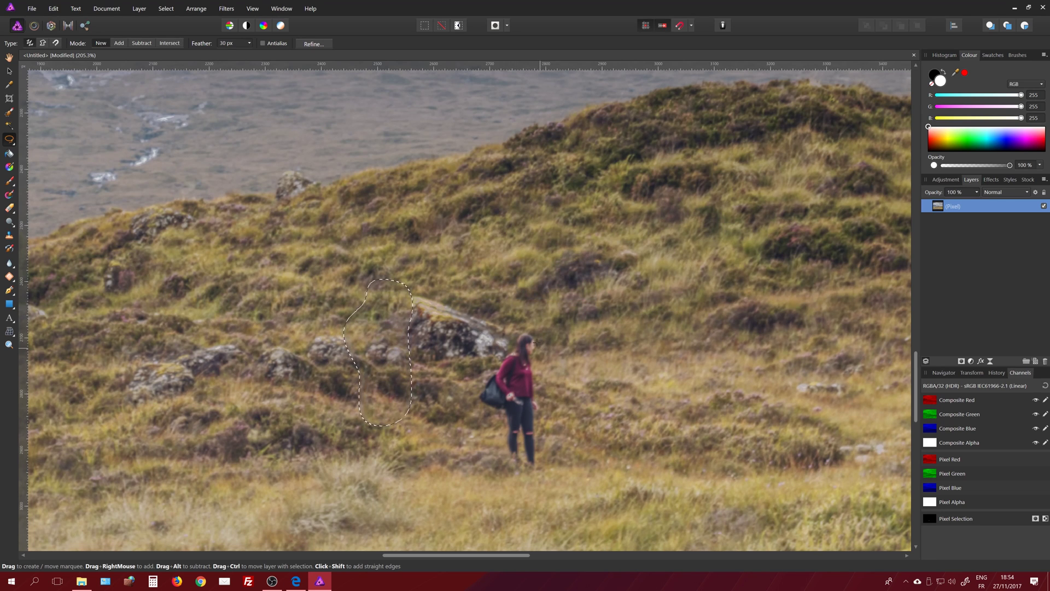
Outline the woman and inpaint her away with Delete
drag(530, 328, 512, 329)
drag(542, 475, 548, 395)
drag(548, 353, 539, 330)
key(Delete)
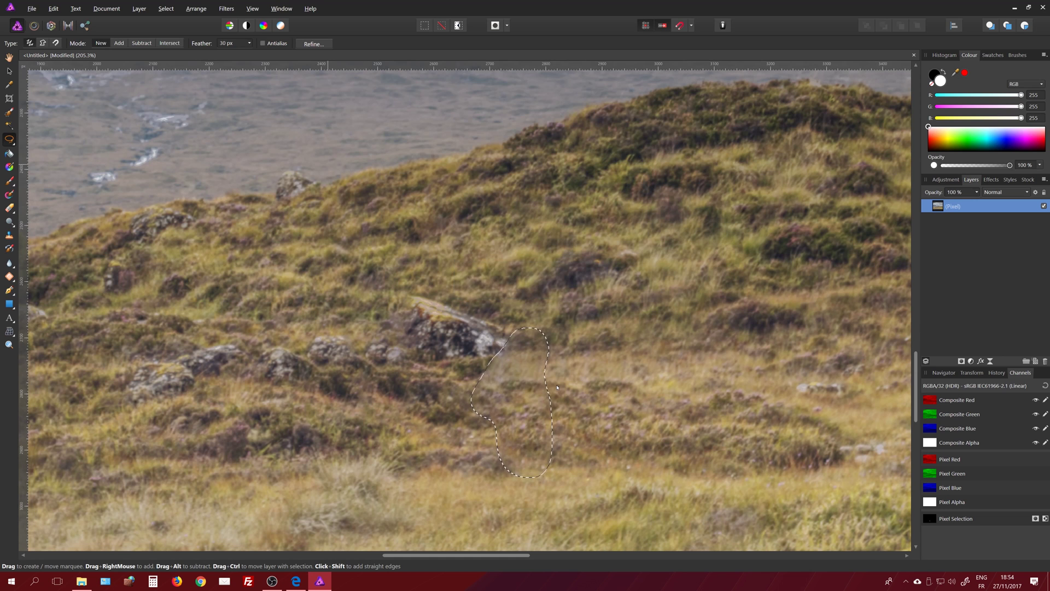
Inpaint away the blue reflection in the water in two passes
drag(509, 557, 544, 557)
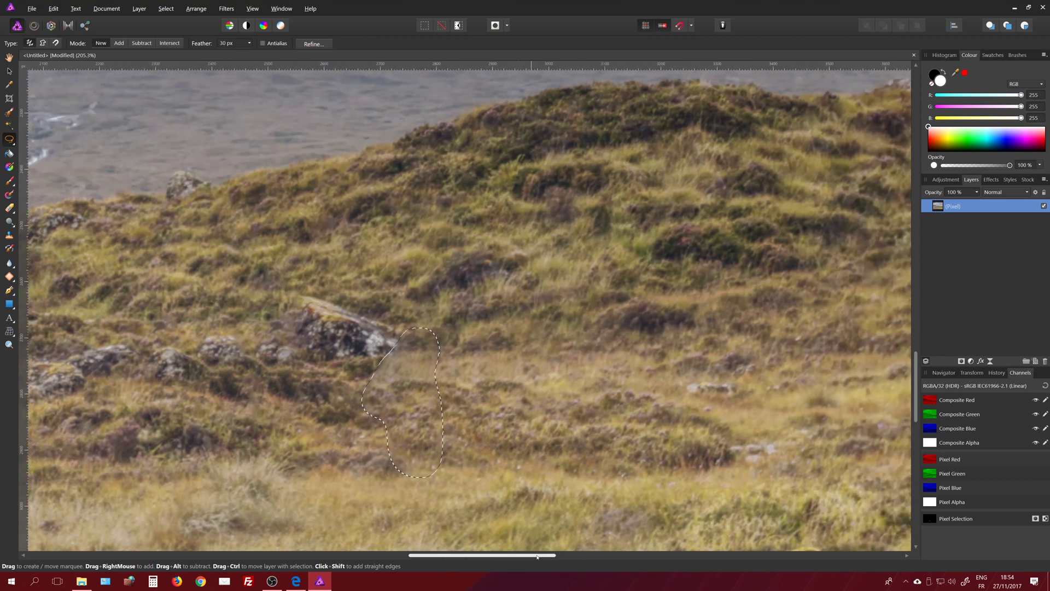
scroll(409, 428, down, 5)
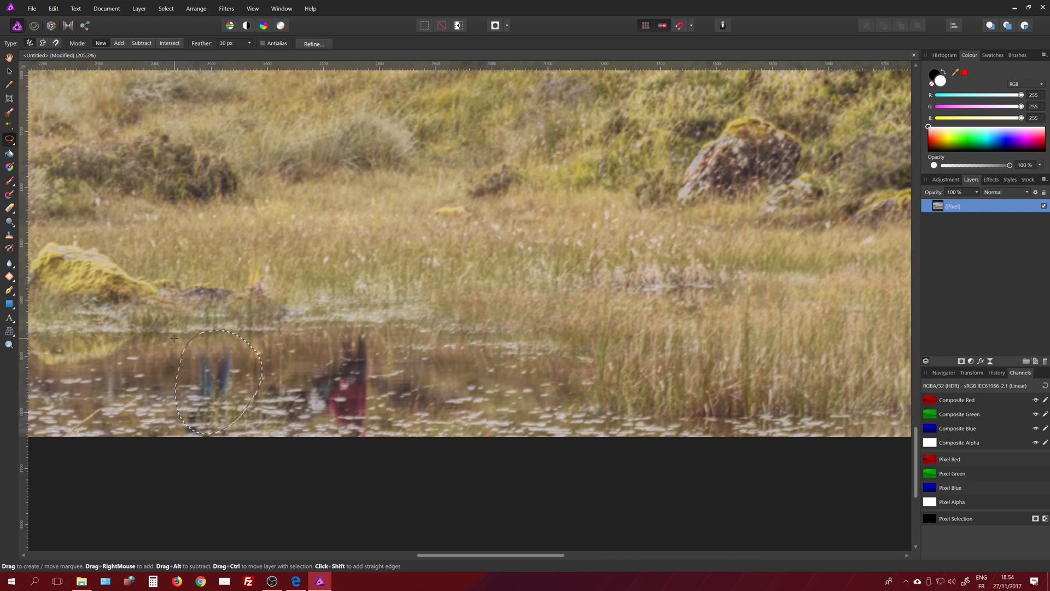
mouse_move(189, 335)
mouse_down()
mouse_move(178, 407)
mouse_move(241, 440)
mouse_move(238, 334)
mouse_move(191, 328)
mouse_up()
key(alt+BackSpace)
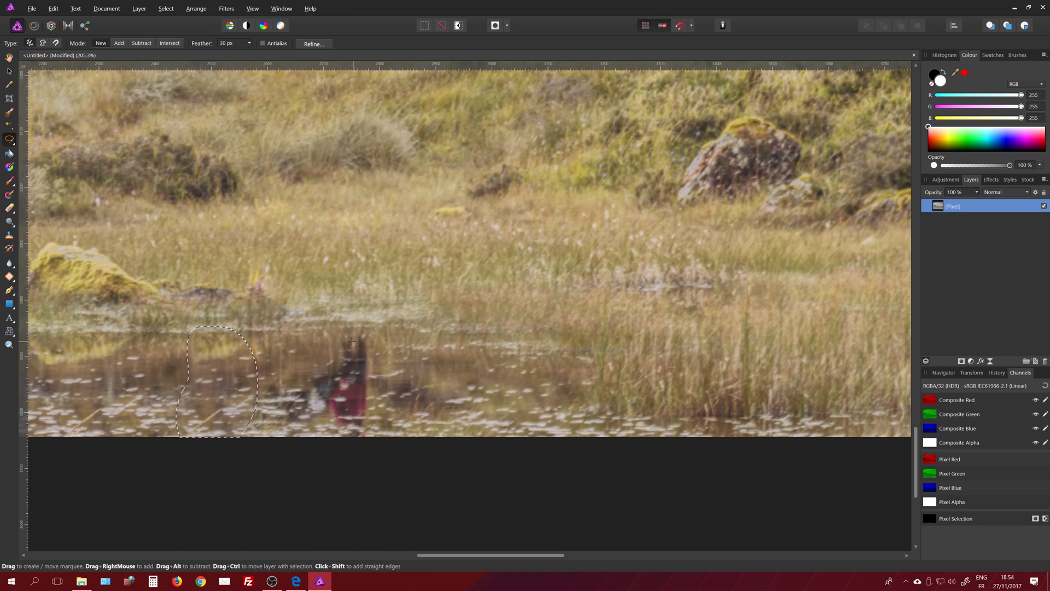
mouse_move(356, 325)
mouse_down()
mouse_move(325, 338)
mouse_move(306, 375)
mouse_move(309, 411)
mouse_move(374, 442)
mouse_move(397, 341)
mouse_move(382, 317)
mouse_up()
key(alt+BackSpace)
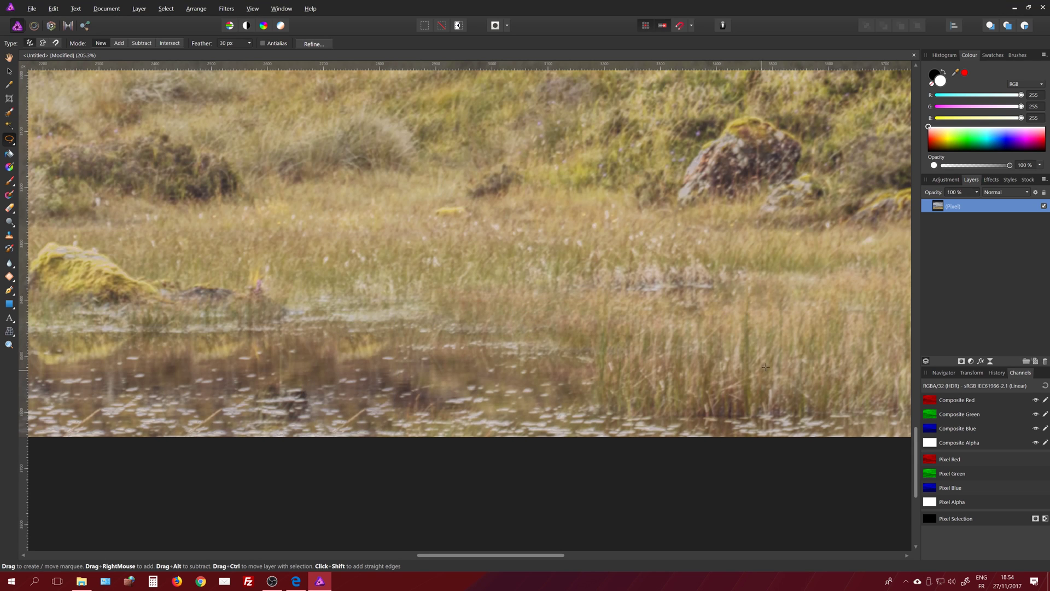
Remove the red-topped marker posts by inpainting, then deselect
scroll(658, 369, up, 3)
scroll(533, 564, right, 10)
scroll(449, 441, up, 10)
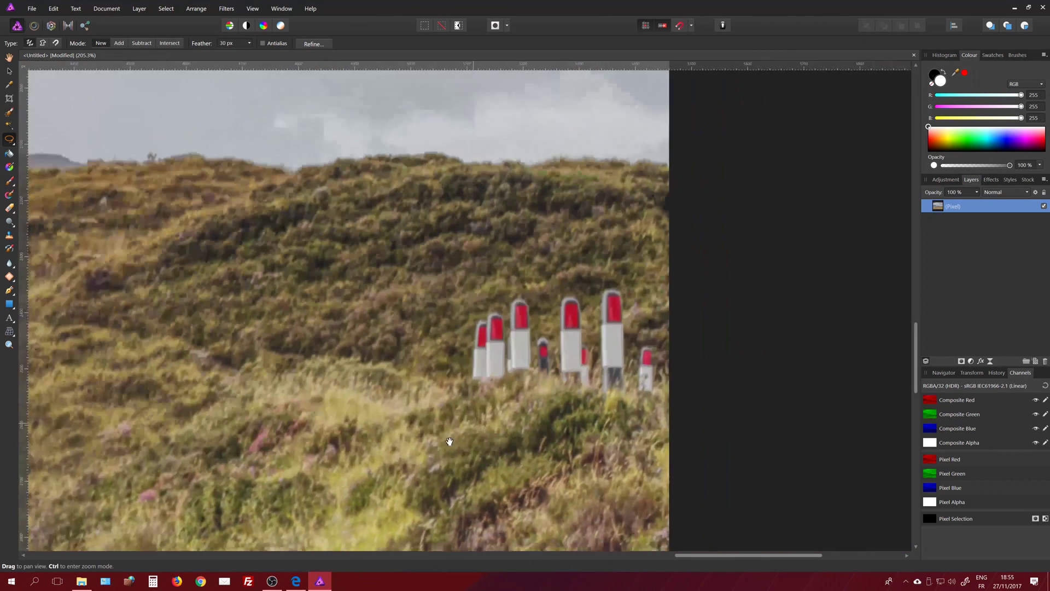
drag(450, 441, 359, 359)
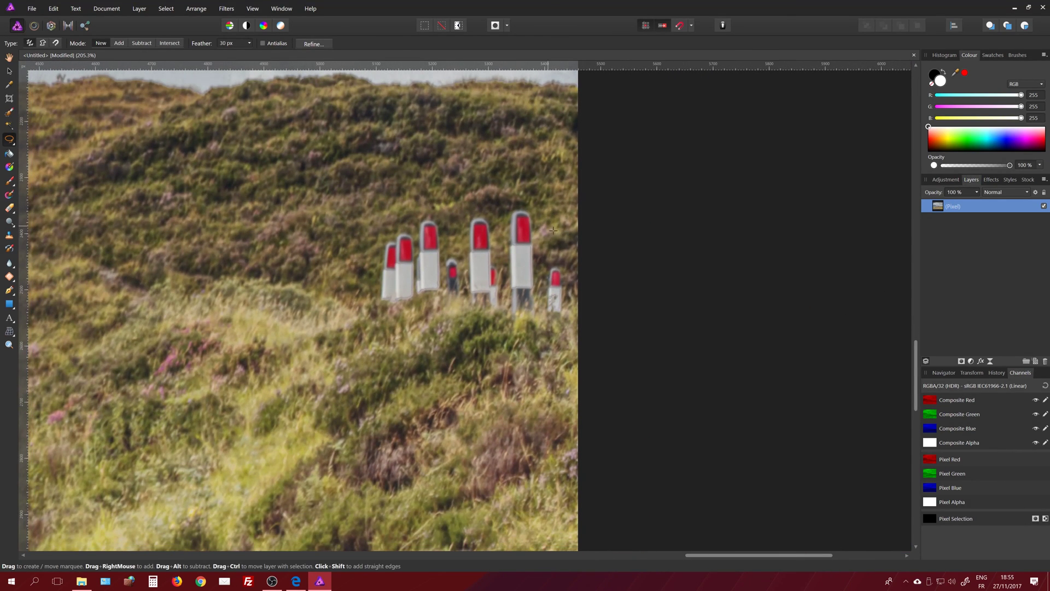
mouse_move(547, 252)
mouse_down()
mouse_move(535, 210)
mouse_move(507, 199)
mouse_move(395, 218)
mouse_move(365, 259)
mouse_move(363, 312)
mouse_move(473, 314)
mouse_move(534, 342)
mouse_move(576, 338)
mouse_move(584, 286)
mouse_move(566, 264)
mouse_up()
key(Delete)
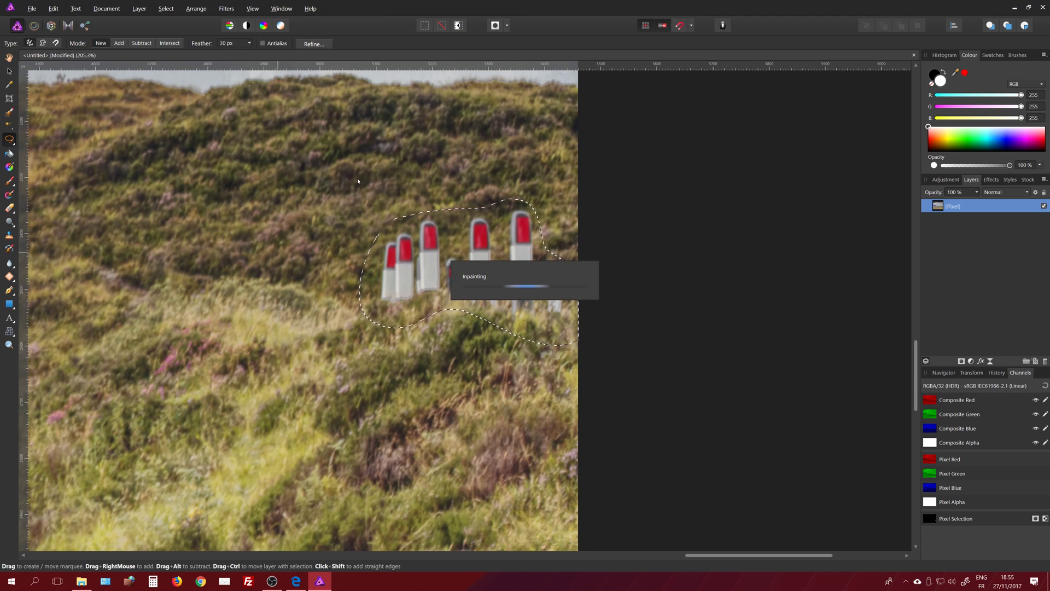
key(ctrl+d)
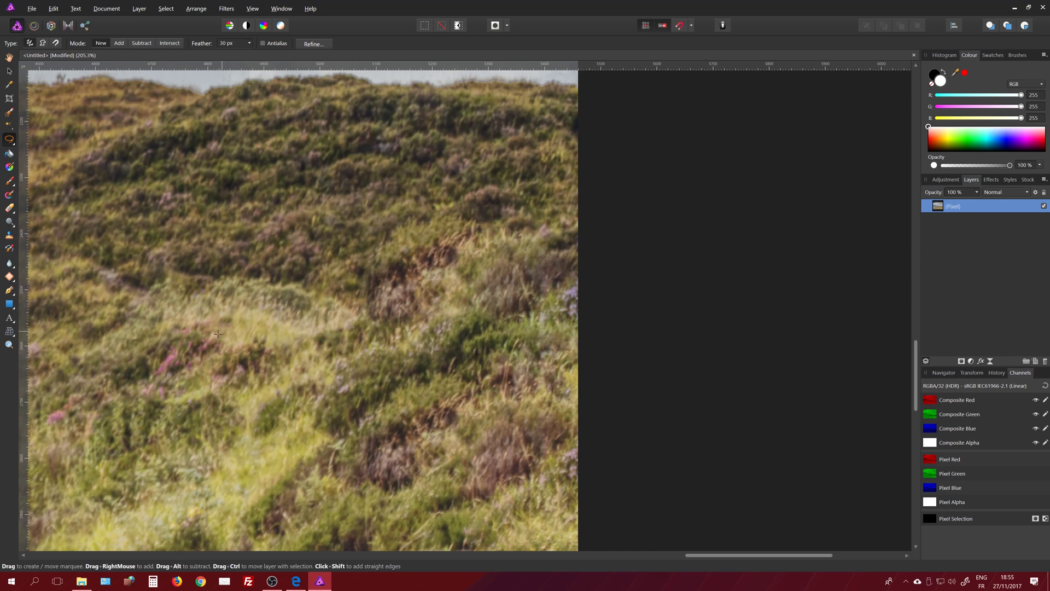
Centre the cleaned photo and view it at 50% zoom
scroll(218, 334, down, 8)
drag(277, 315, 565, 290)
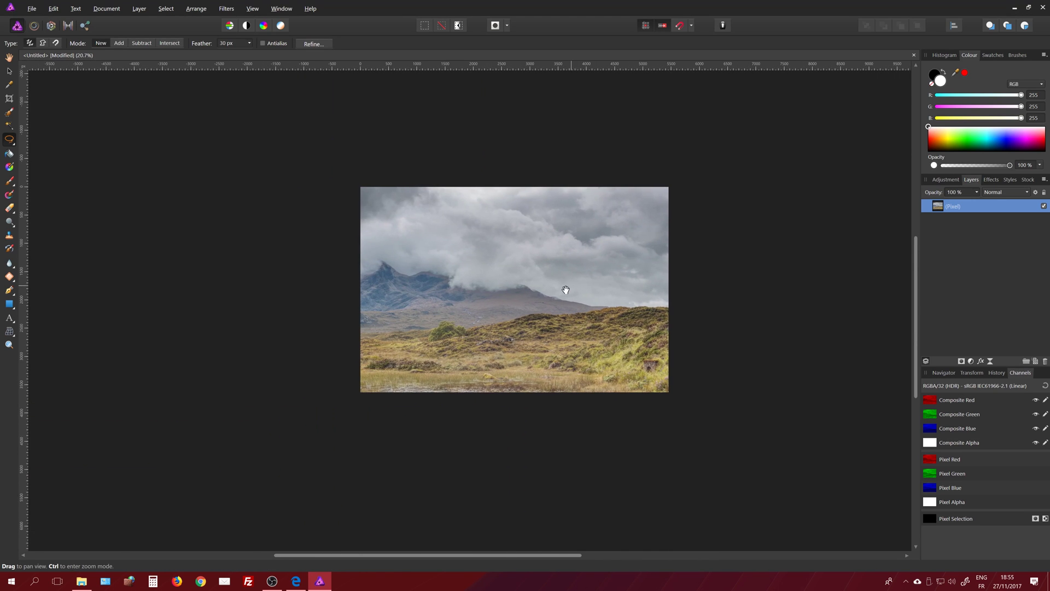
key(z)
click(532, 335)
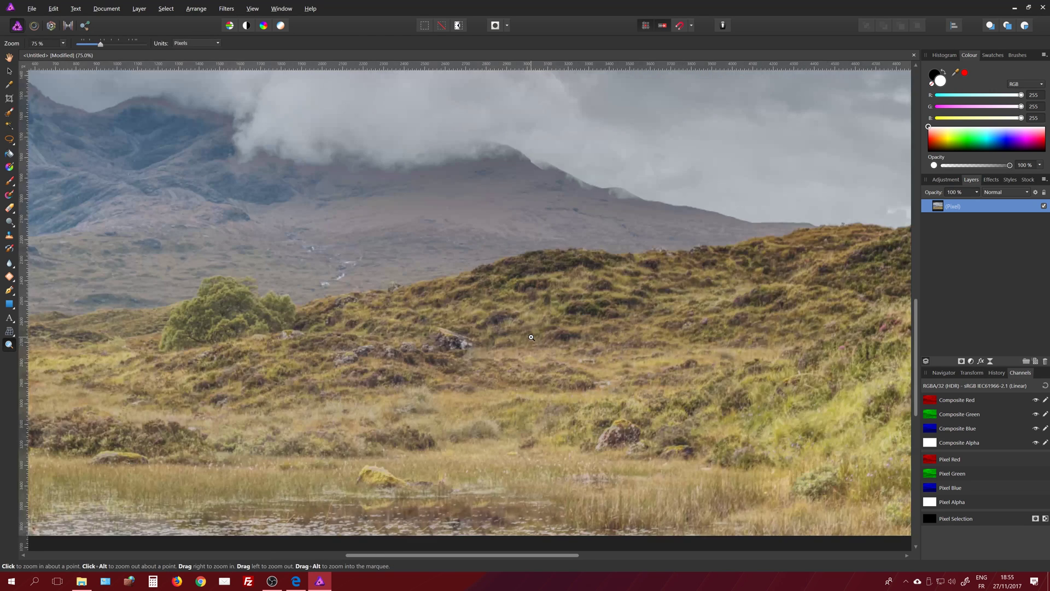
scroll(528, 330, up, 3)
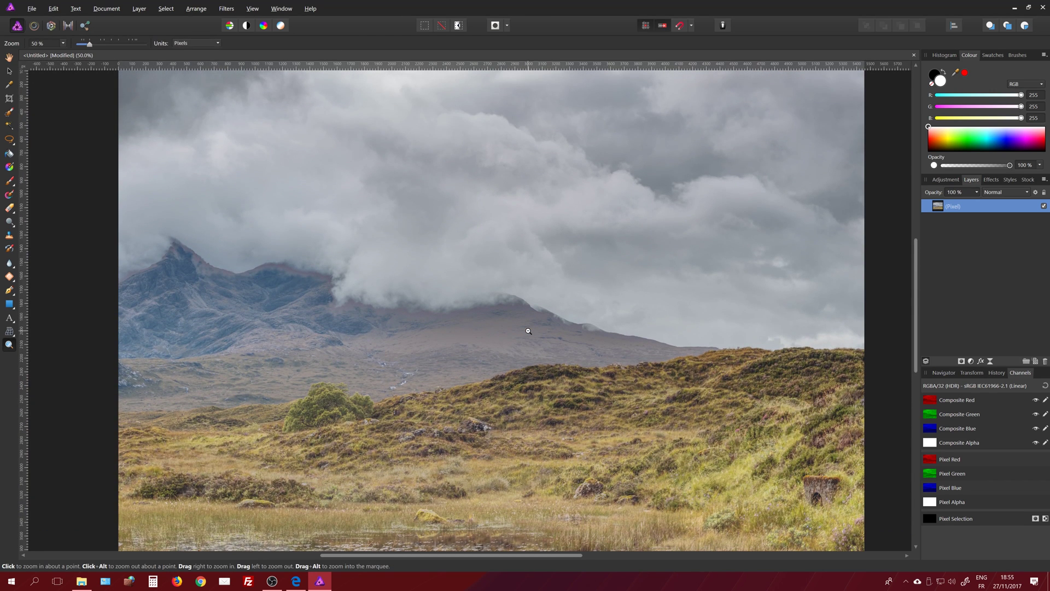
key(alt)
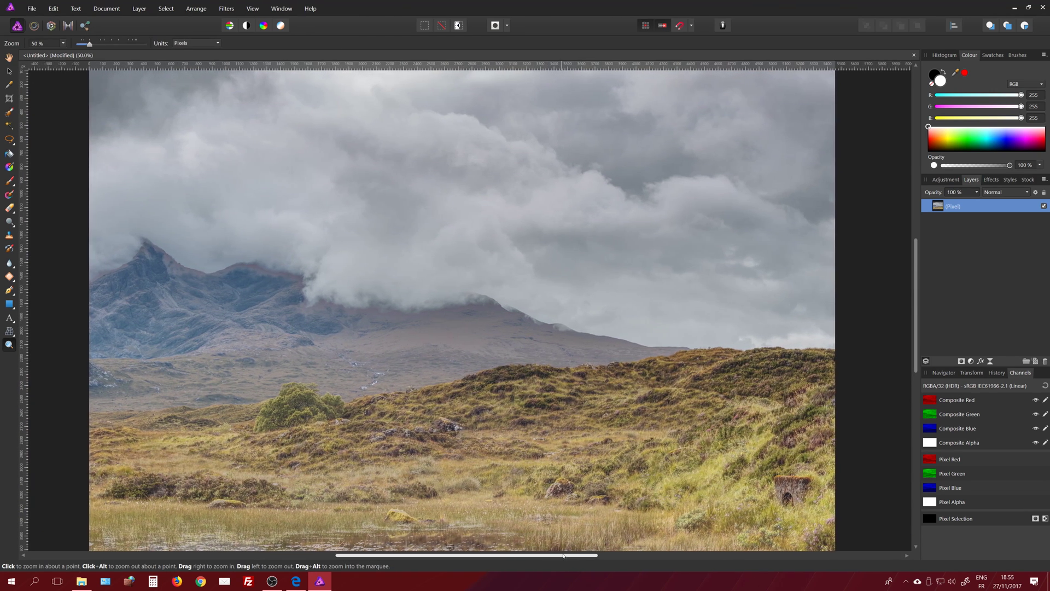
drag(564, 556, 574, 555)
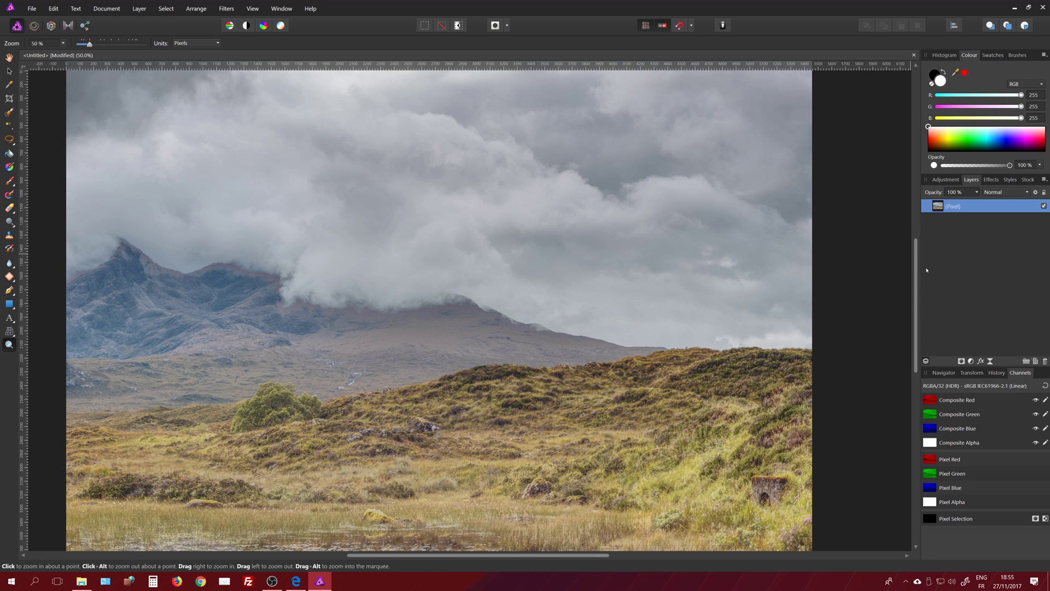
Add a Brightness / Contrast adjustment layer with Contrast raised to 56%
click(972, 361)
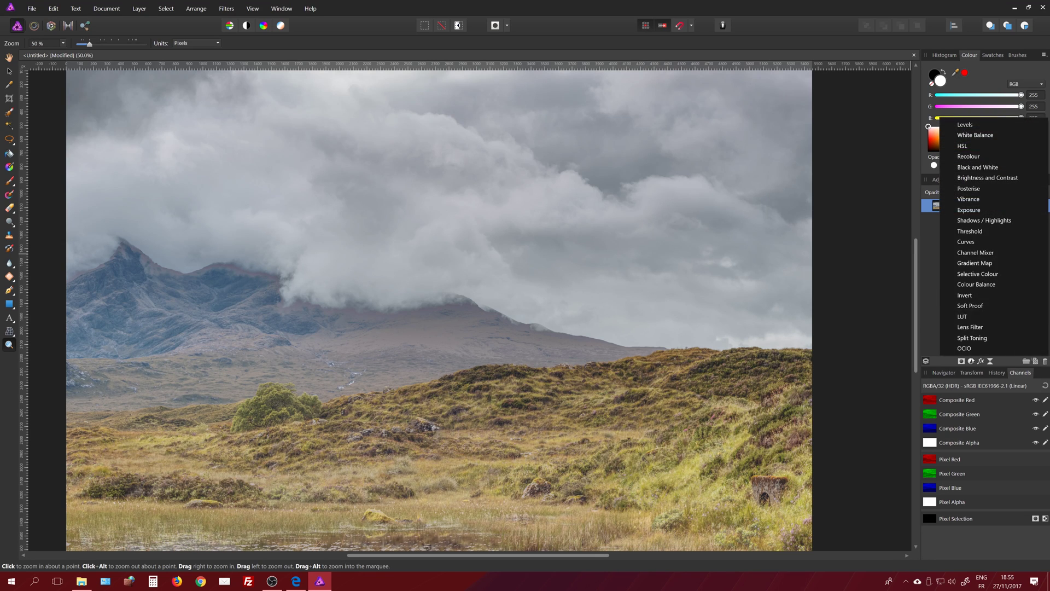
click(987, 178)
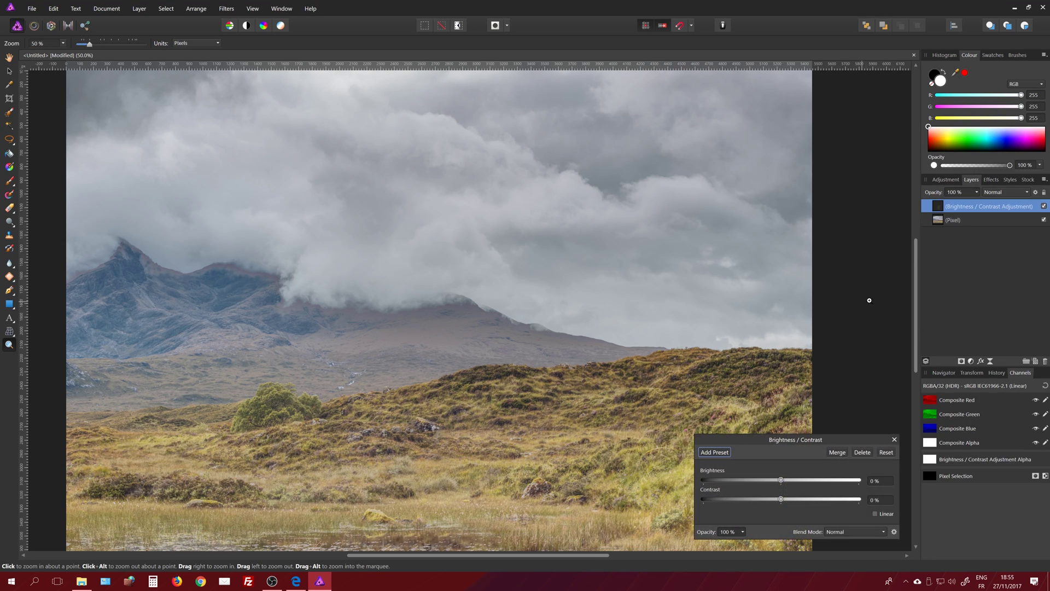
drag(800, 442, 778, 158)
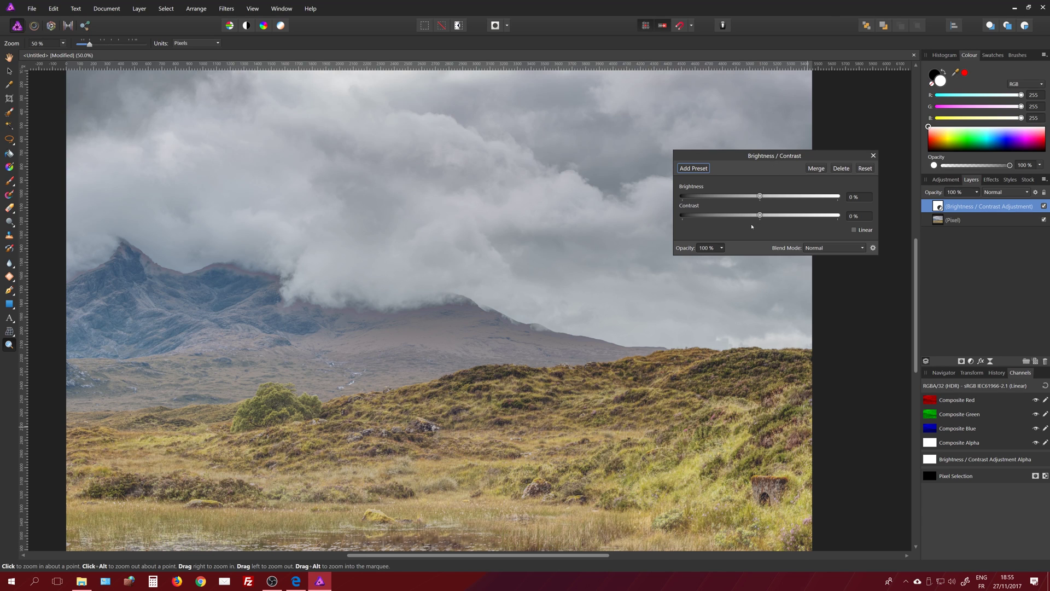
drag(760, 215, 804, 215)
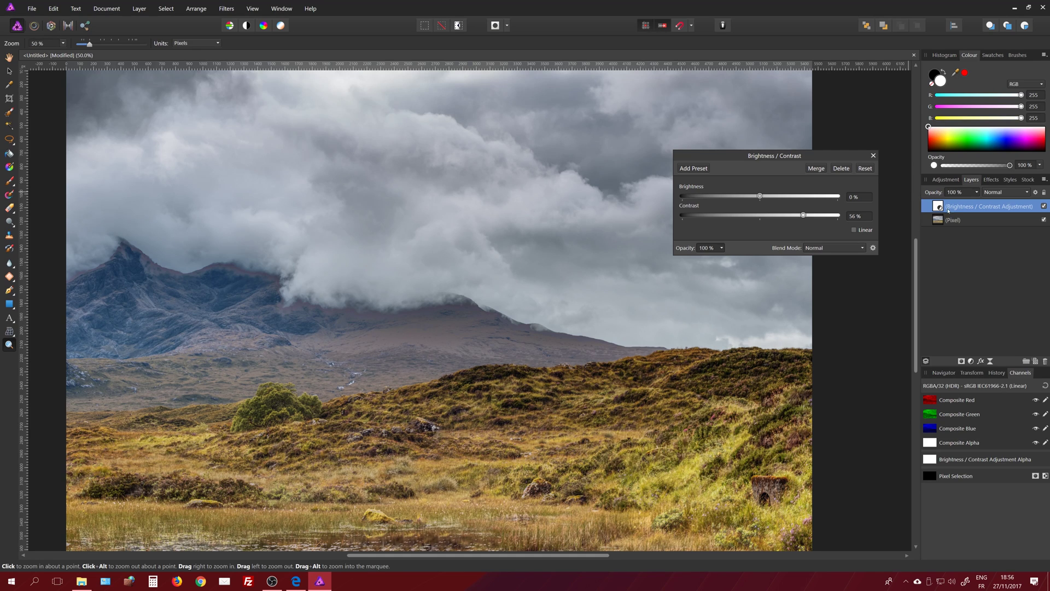
Paint black over the foreground hills on the Brightness / Contrast adjustment's mask
key(d)
key(b)
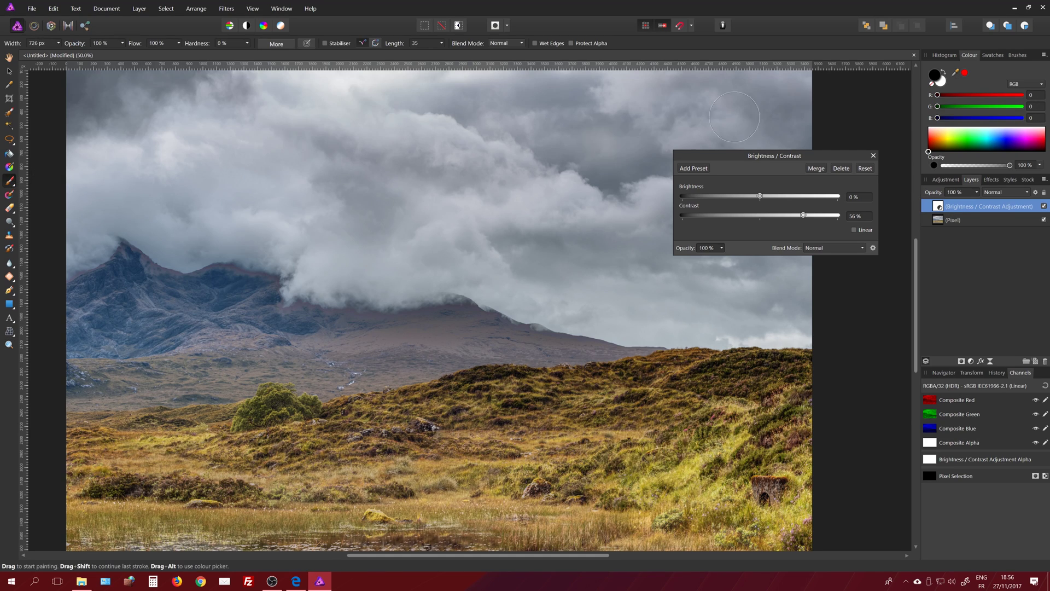
mouse_move(665, 326)
mouse_down()
mouse_move(569, 421)
mouse_move(679, 402)
mouse_move(563, 383)
mouse_move(796, 379)
mouse_move(629, 381)
mouse_move(230, 421)
mouse_move(109, 460)
mouse_move(698, 394)
mouse_move(389, 466)
mouse_move(120, 493)
mouse_move(711, 492)
mouse_move(788, 525)
mouse_move(171, 523)
mouse_up()
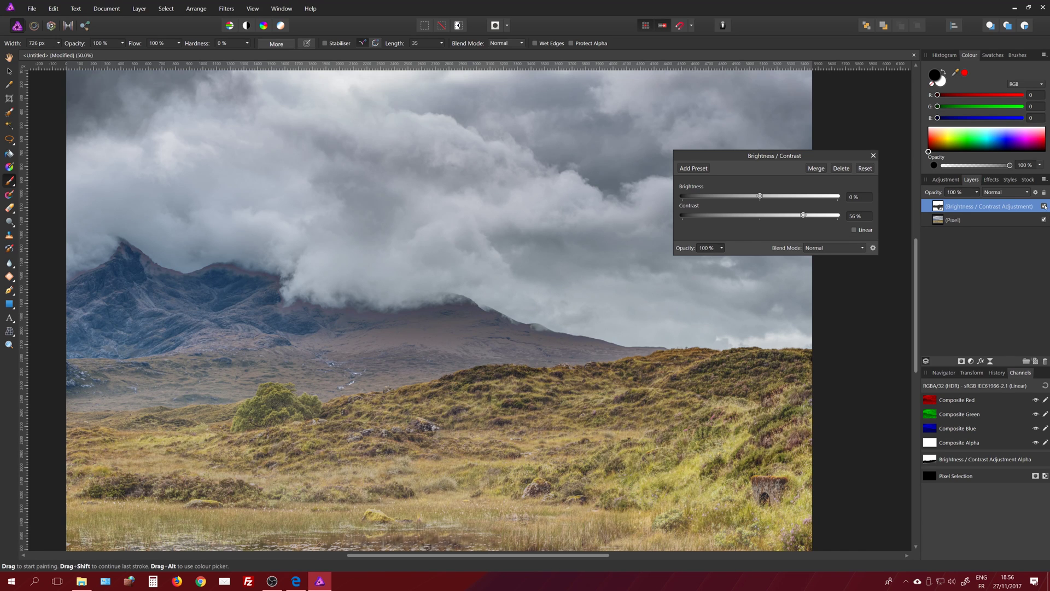
Toggle the contrast adjustment off and on to compare, then close its settings
click(1045, 206)
click(1044, 206)
click(1045, 206)
click(1044, 206)
click(873, 156)
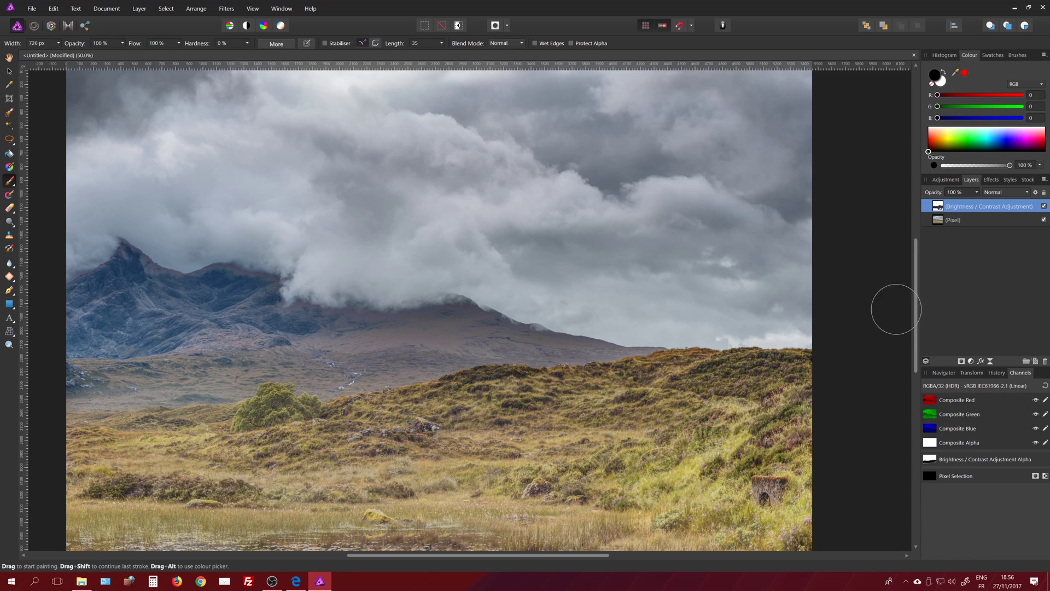
Add a Vibrance adjustment layer set to 56% and close its settings
click(971, 361)
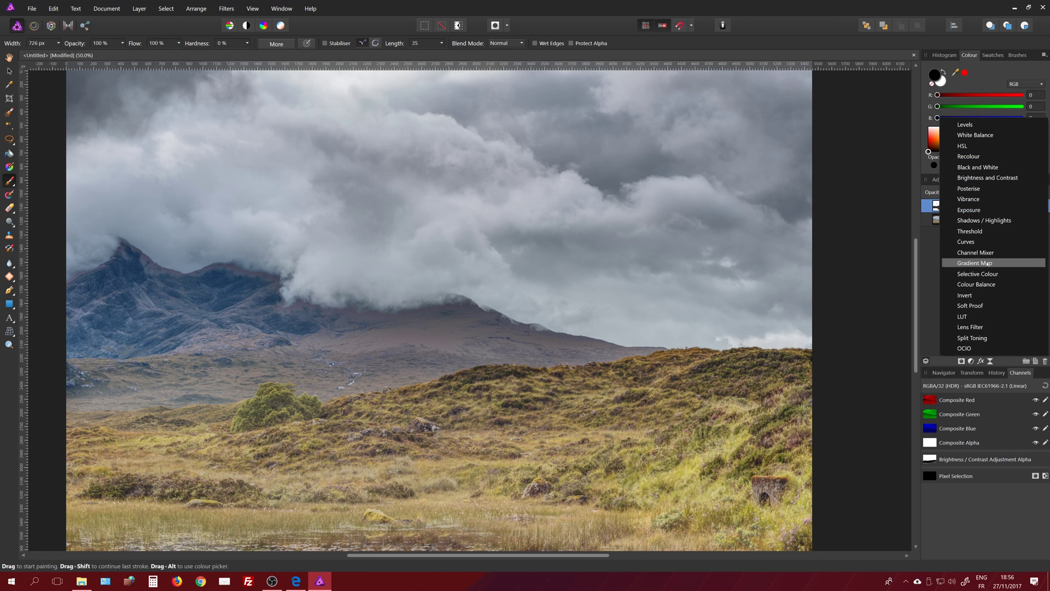
click(968, 199)
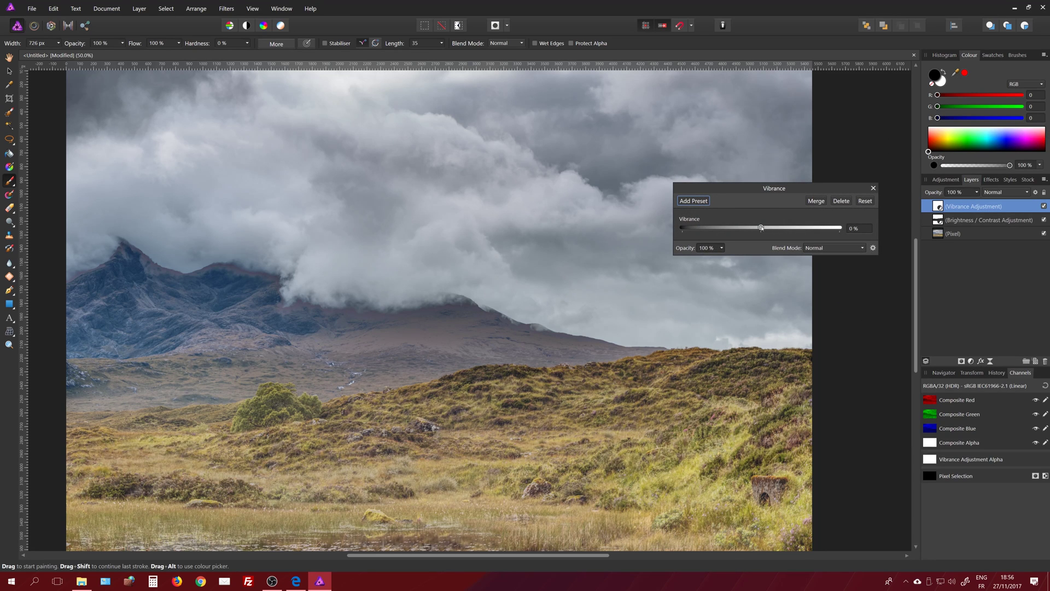
drag(761, 228, 807, 227)
mouse_move(807, 228)
mouse_down()
mouse_move(820, 228)
mouse_move(805, 228)
mouse_up()
drag(825, 189, 851, 161)
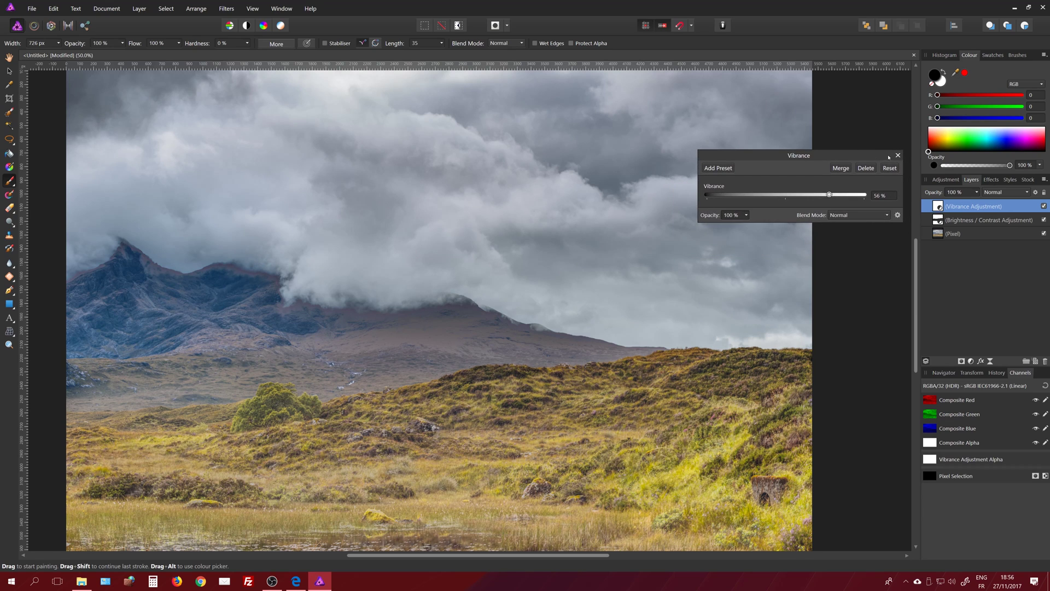
click(899, 159)
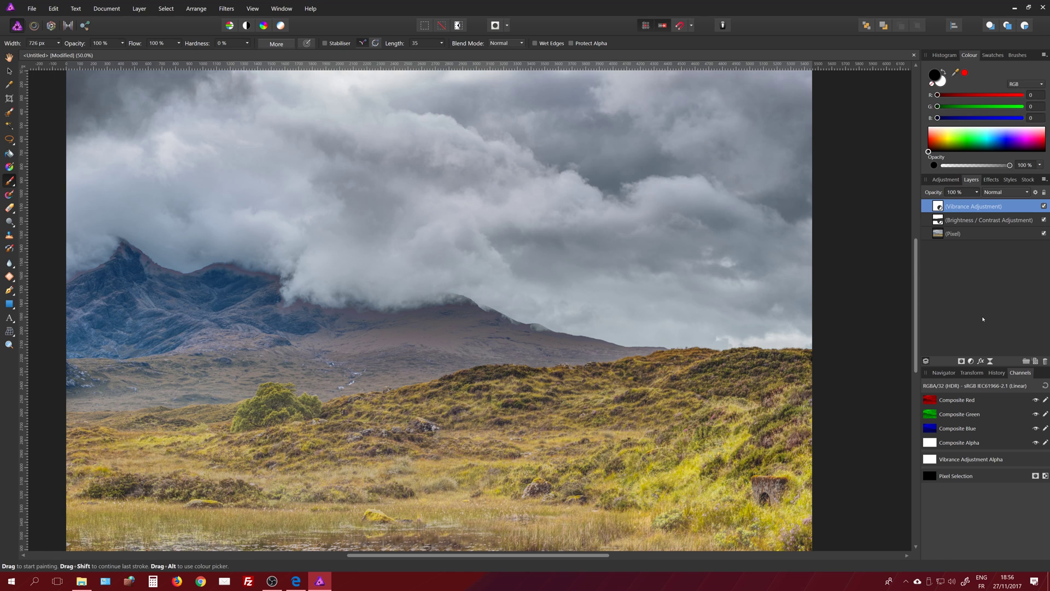
Add a Black and White adjustment: Red 0%, Yellow 77%, Cyan 87%, Blue -47%
click(971, 362)
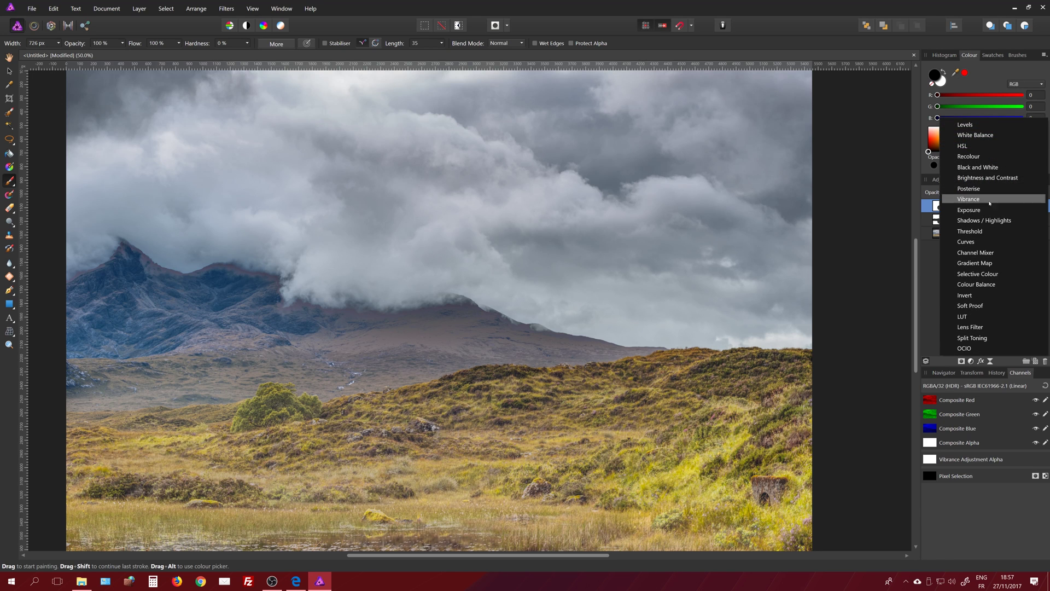
click(973, 167)
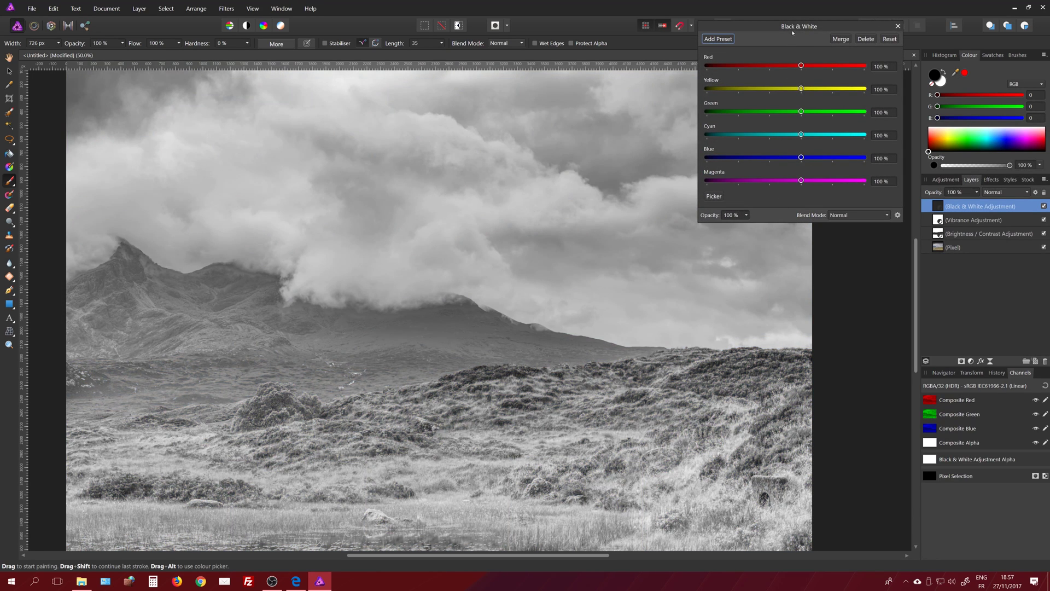
drag(793, 33, 757, 110)
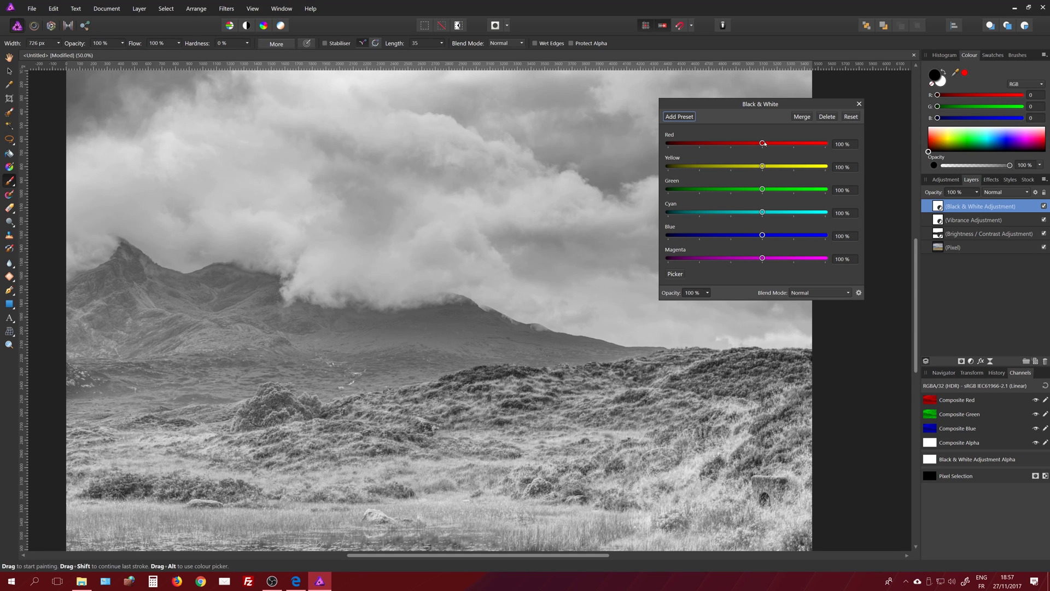
drag(763, 144, 755, 166)
drag(763, 237, 666, 216)
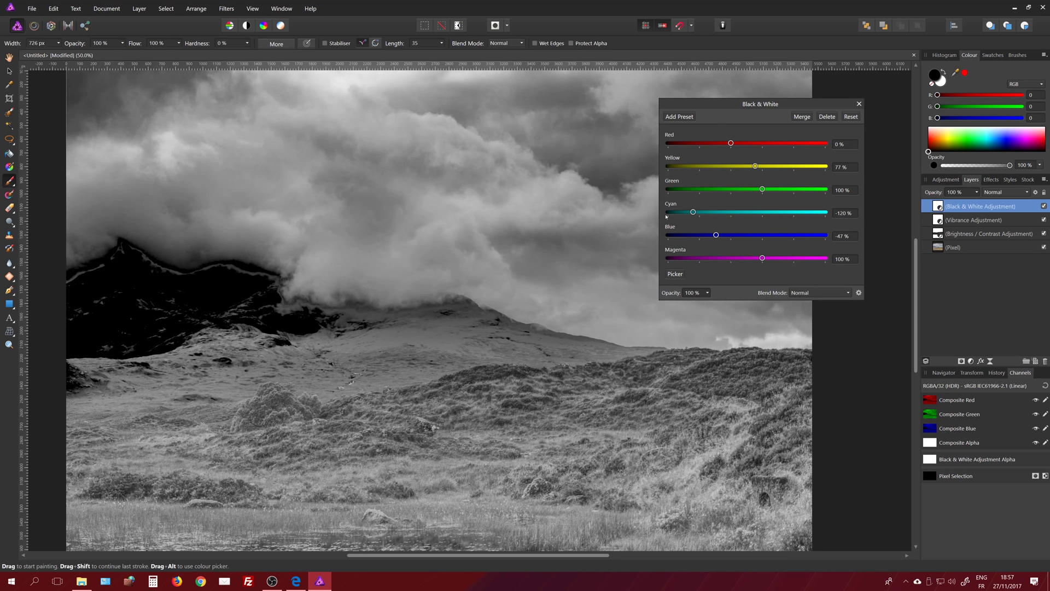
mouse_move(192, 301)
mouse_down()
mouse_move(228, 300)
mouse_move(154, 286)
mouse_move(291, 297)
mouse_move(362, 289)
mouse_up()
drag(691, 213, 759, 215)
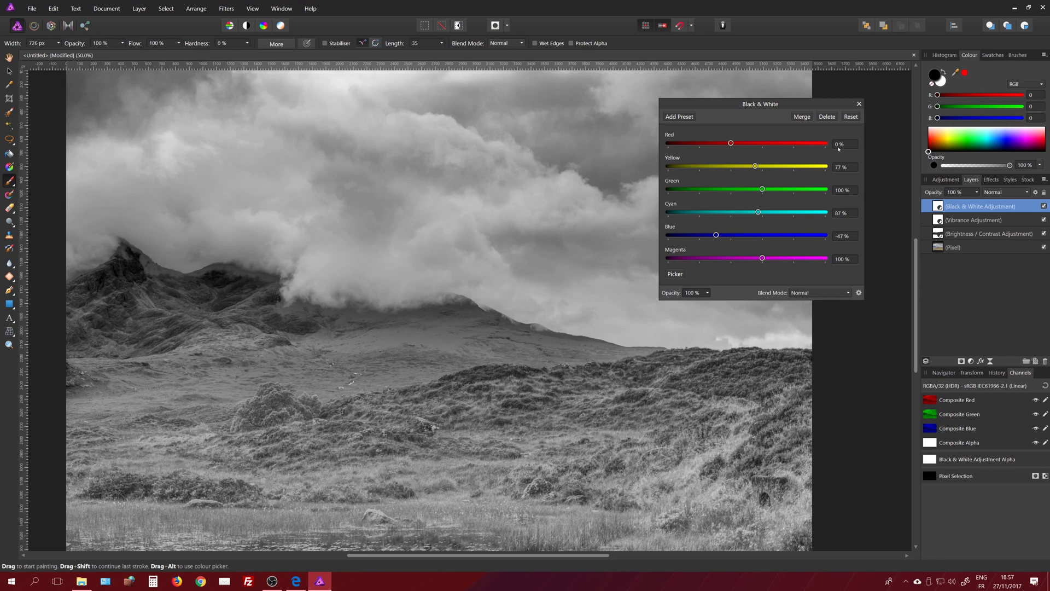
click(859, 104)
Add a Brightness/Contrast adjustment at Contrast 62%, Brightness -6%, and brush its effect off along the ridge
click(970, 360)
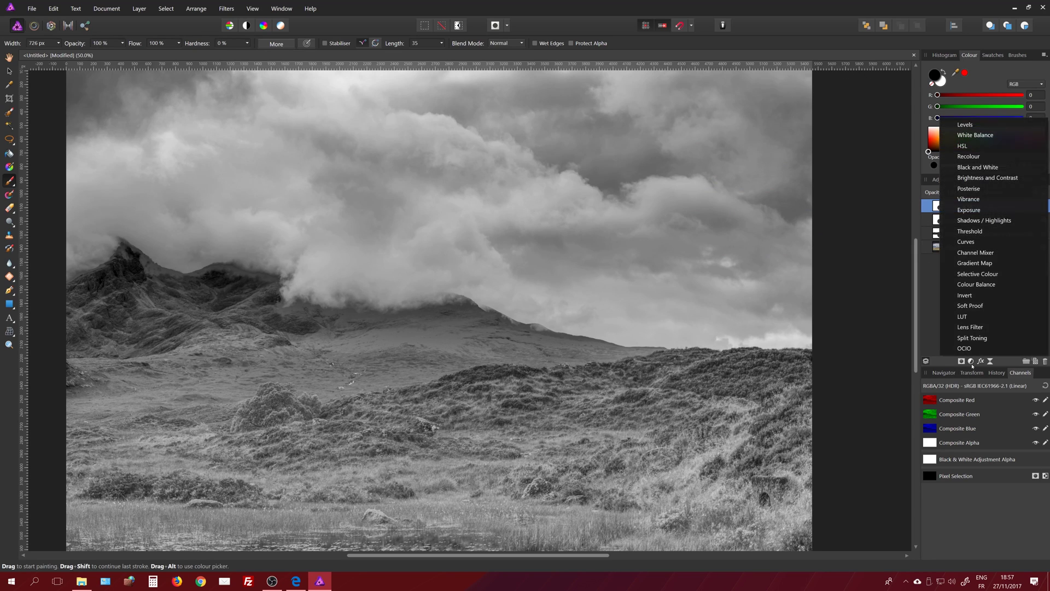
click(989, 179)
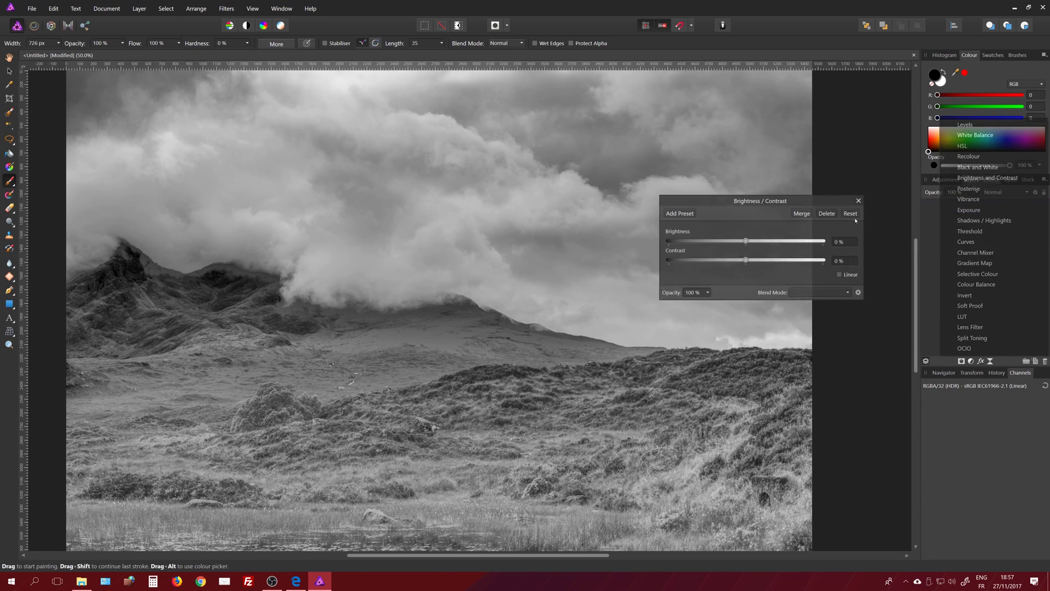
mouse_move(746, 260)
mouse_down()
mouse_move(793, 260)
mouse_move(741, 242)
mouse_up()
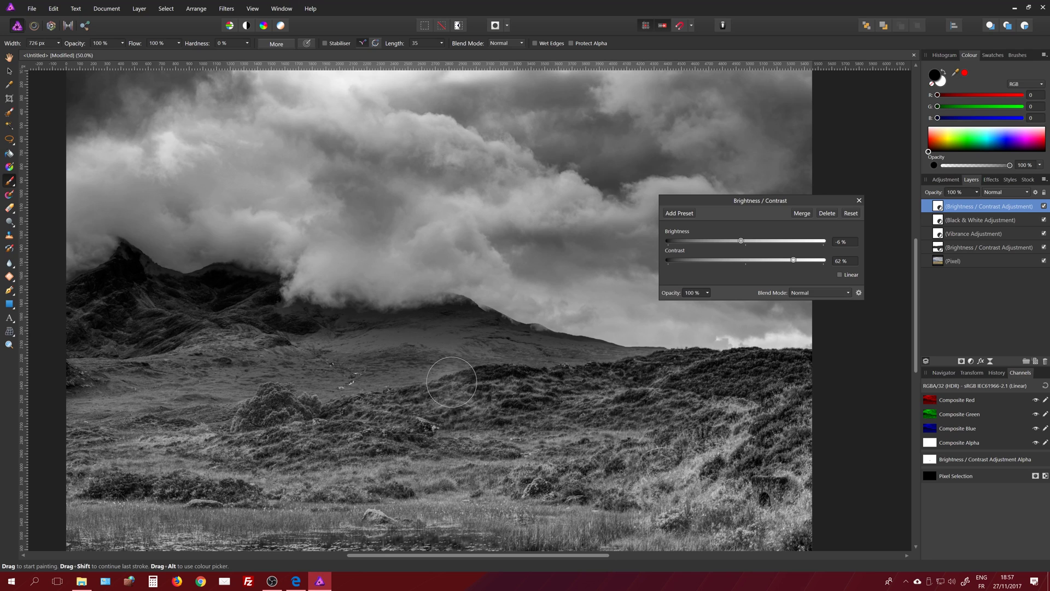
click(451, 382)
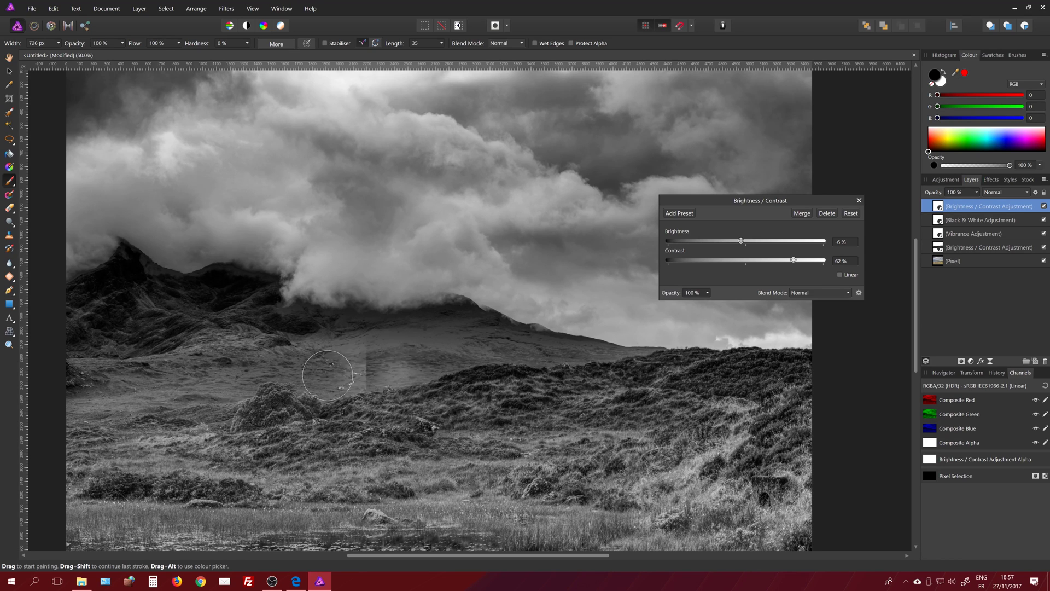
mouse_move(99, 303)
mouse_down()
mouse_move(119, 266)
mouse_move(171, 291)
mouse_move(260, 293)
mouse_move(106, 324)
mouse_move(431, 320)
mouse_move(613, 364)
mouse_move(108, 362)
mouse_move(172, 395)
mouse_move(340, 395)
mouse_move(205, 449)
mouse_move(231, 509)
mouse_move(598, 538)
mouse_move(873, 512)
mouse_move(522, 492)
mouse_move(414, 447)
mouse_move(580, 417)
mouse_move(304, 414)
mouse_move(532, 400)
mouse_move(494, 388)
mouse_move(562, 380)
mouse_move(624, 429)
mouse_move(681, 391)
mouse_move(795, 382)
mouse_move(788, 403)
mouse_up()
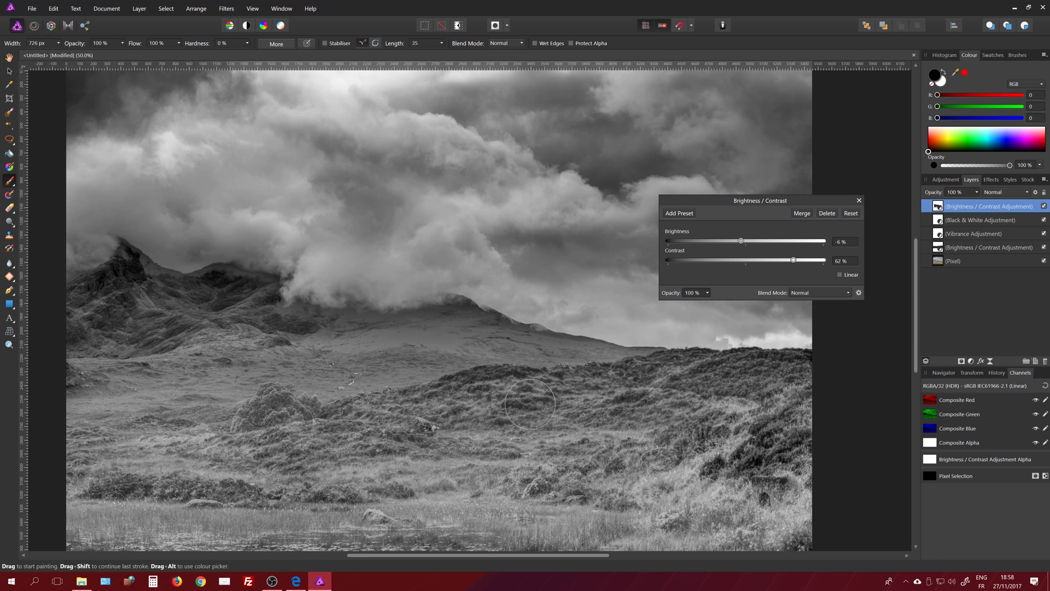
Group the contrast and black-and-white adjustment layers together
click(1044, 206)
click(1044, 206)
shift+click(992, 224)
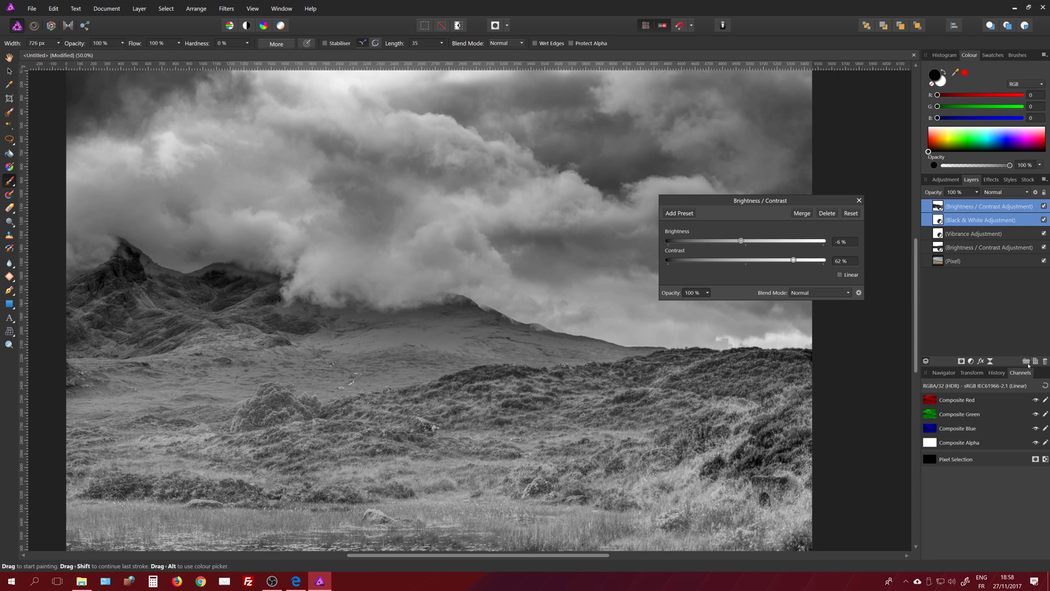
click(1027, 362)
Name the group 'Black and White' and leave it hidden so the colour photo shows
double_click(962, 206)
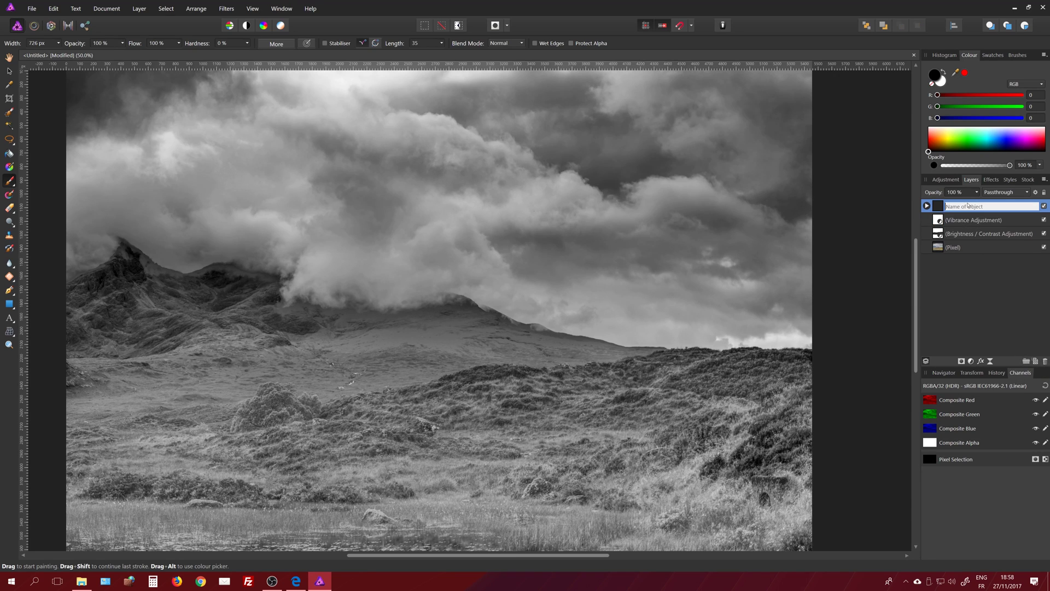
text(Black and White ve)
key(Escape)
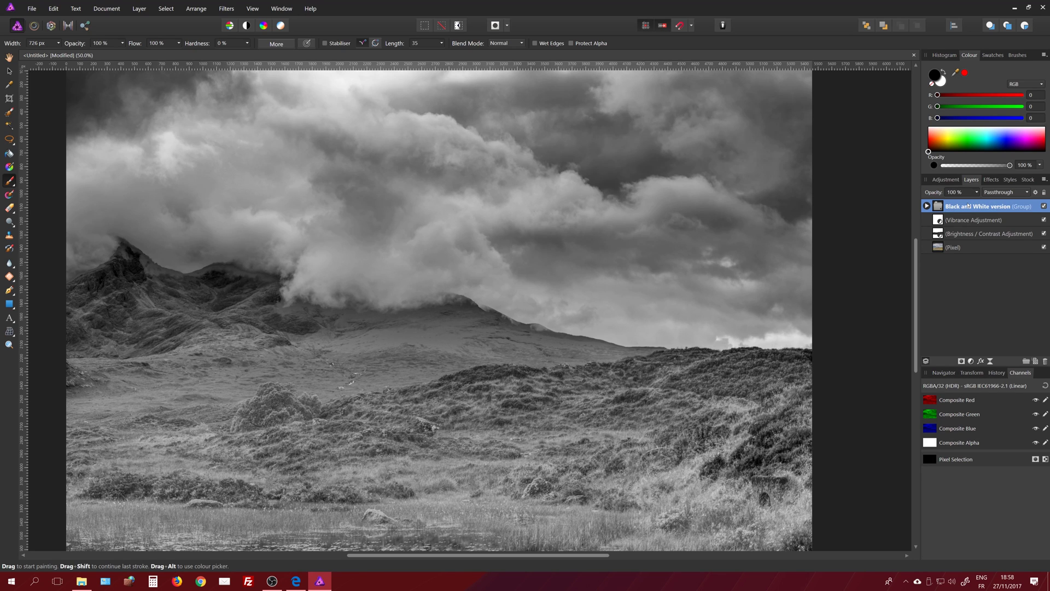
click(1044, 206)
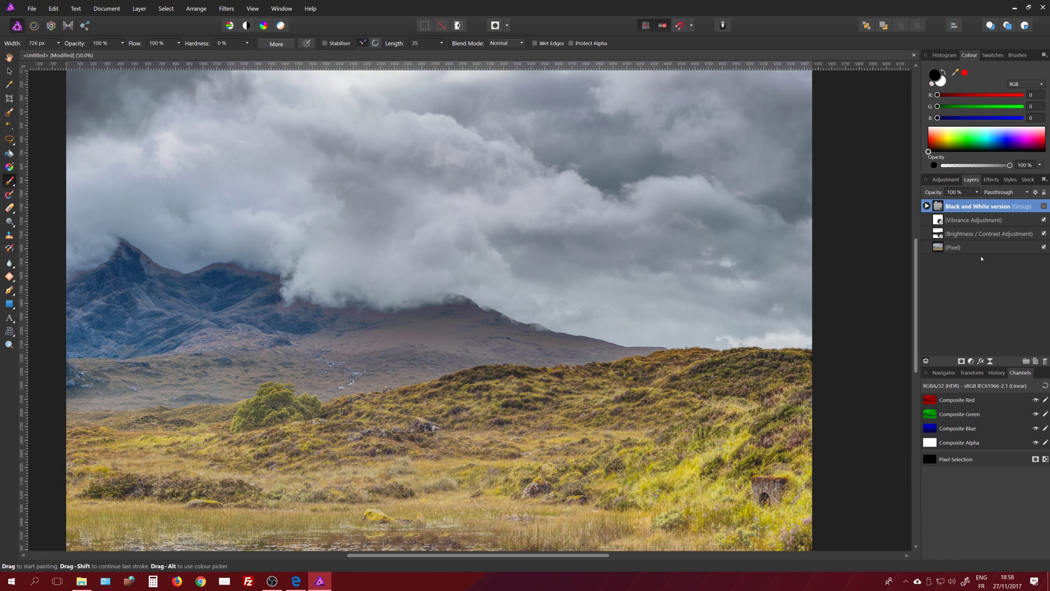
click(1044, 206)
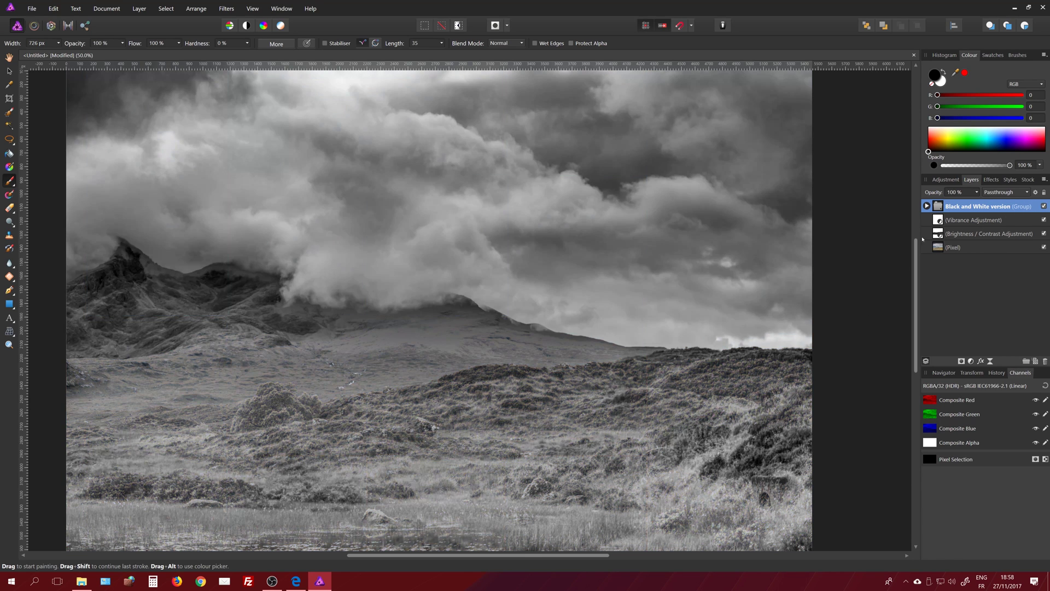
click(1043, 206)
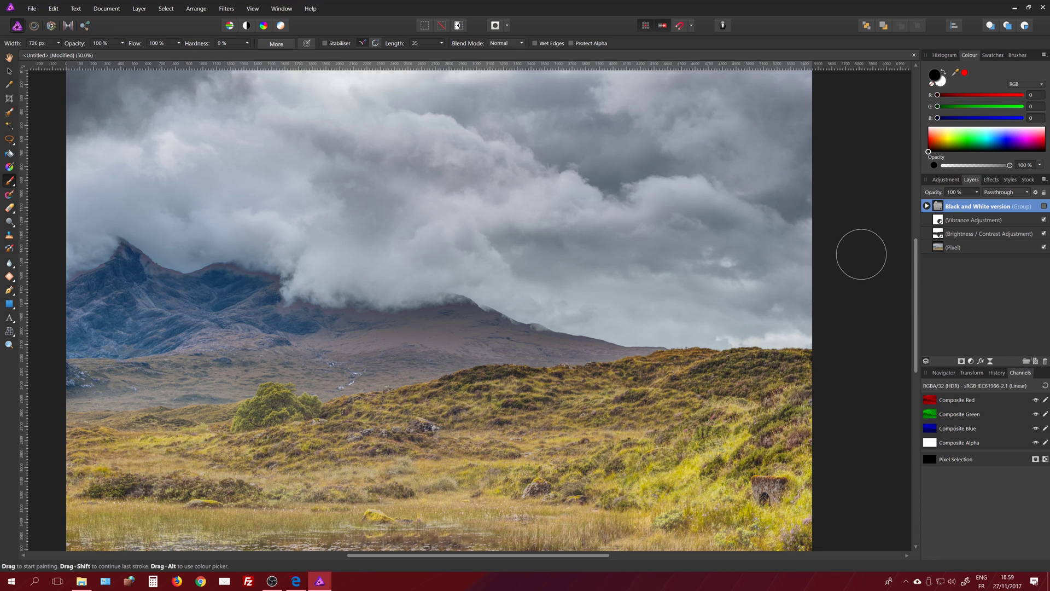
Switch to Edge showing the julienpons.com home page
click(296, 582)
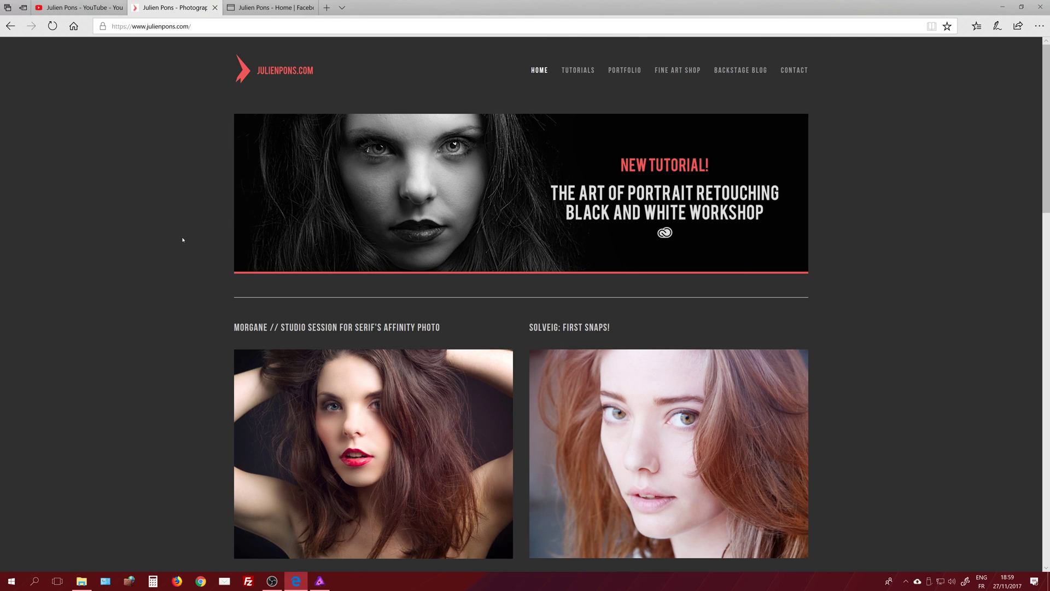
View the YouTube channel tab, then move on to the Facebook page tab
key(ctrl+shift+Tab)
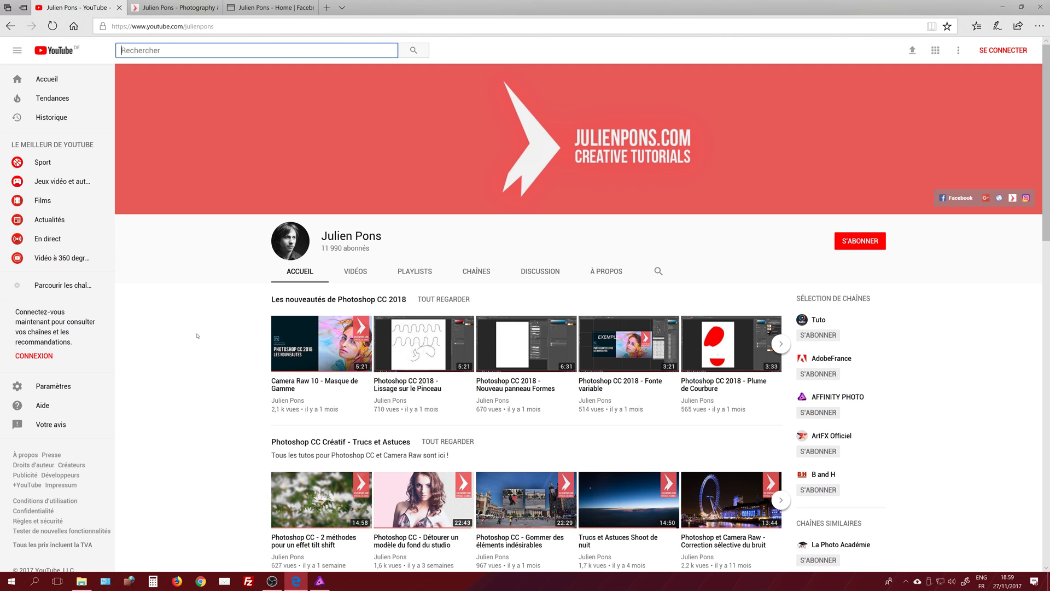
key(ctrl+Tab)
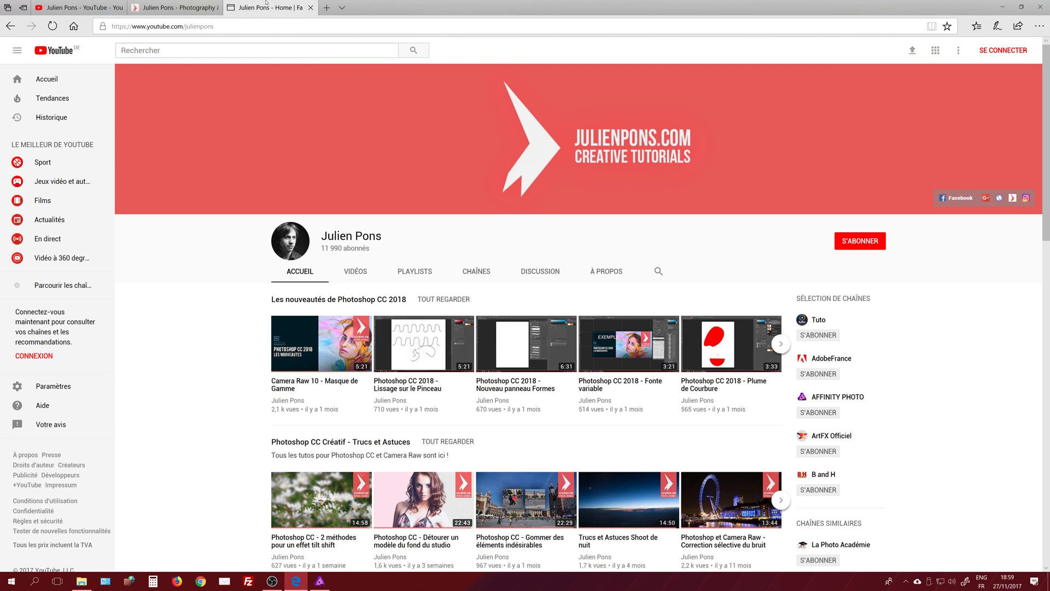